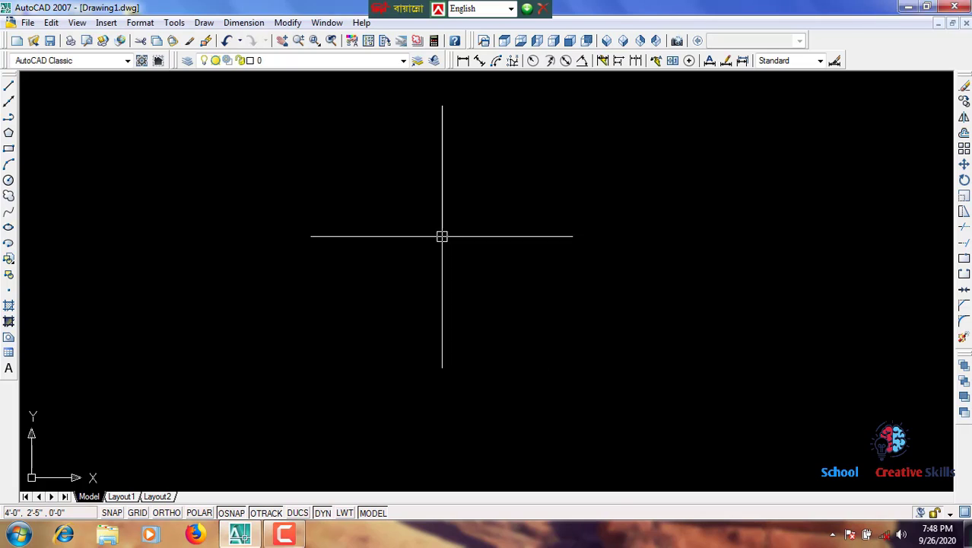
- Set the Standard dimension style's primary units to Architectural with 0'-0" precision, and make that style current
type("d")
key("Return")
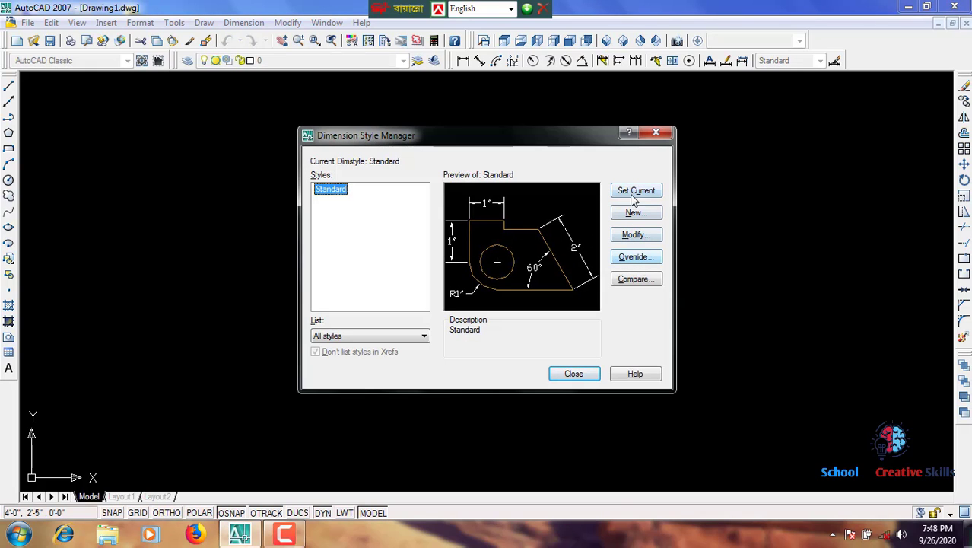
left_click(633, 235)
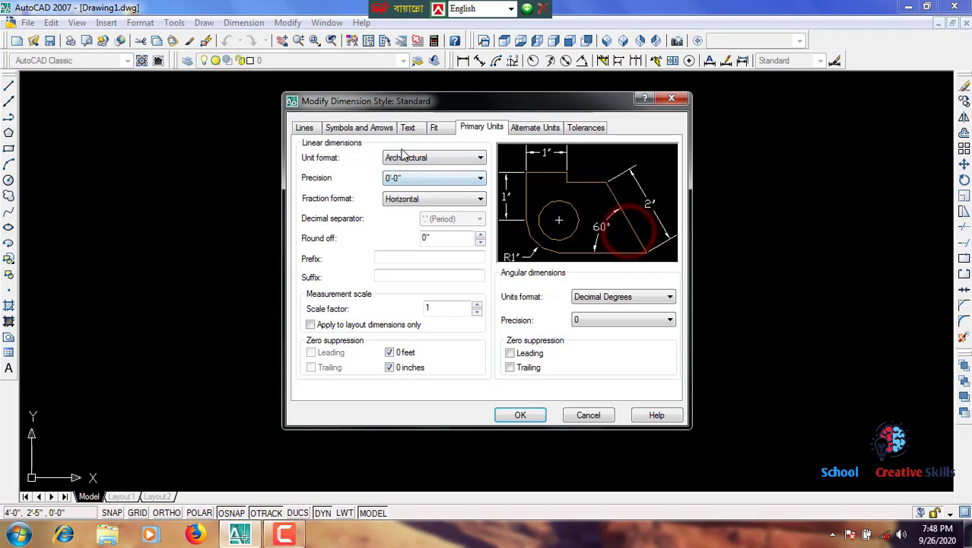
left_click(482, 127)
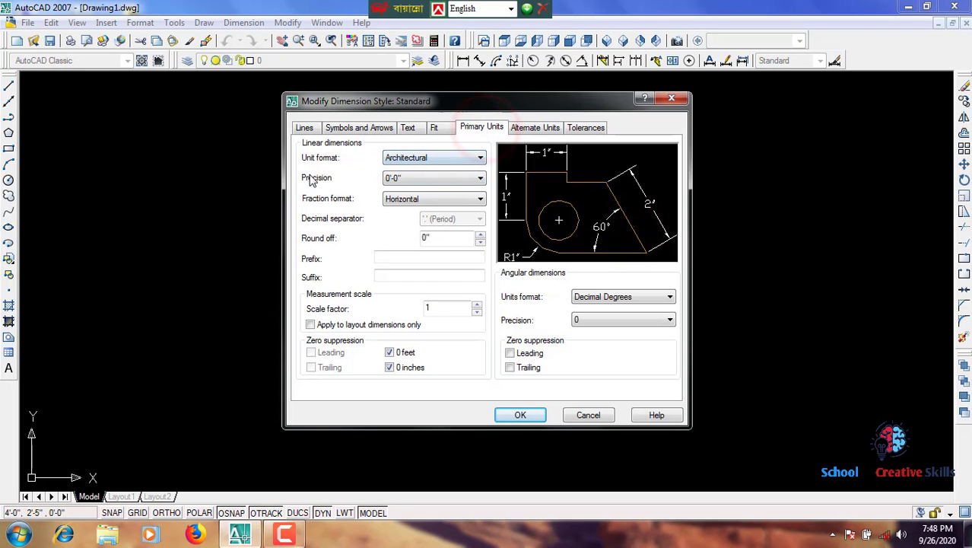
left_click(411, 156)
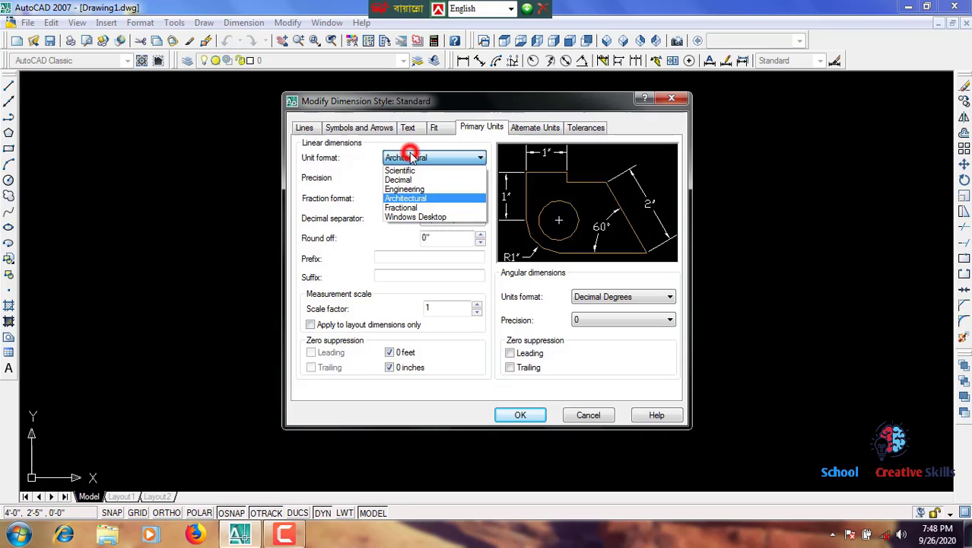
left_click(410, 197)
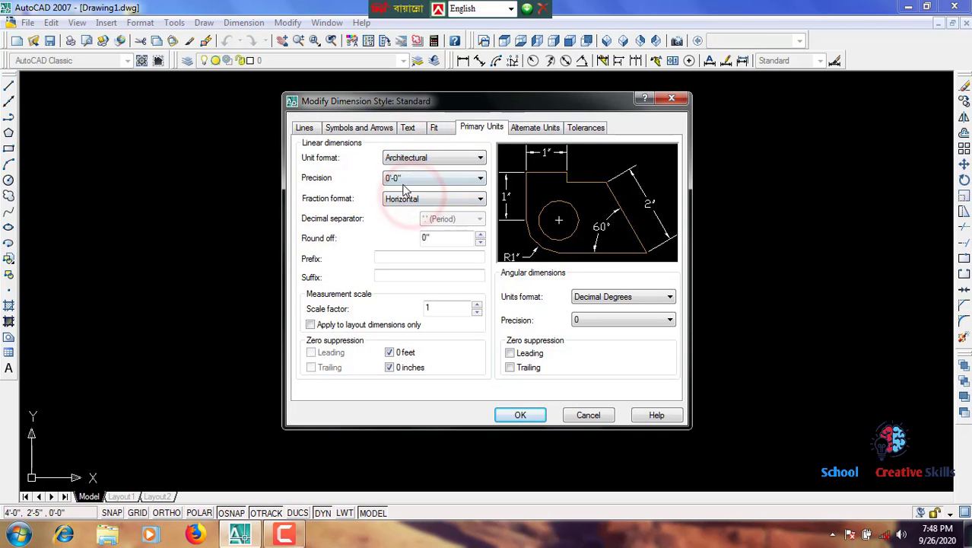
left_click(403, 178)
left_click(405, 188)
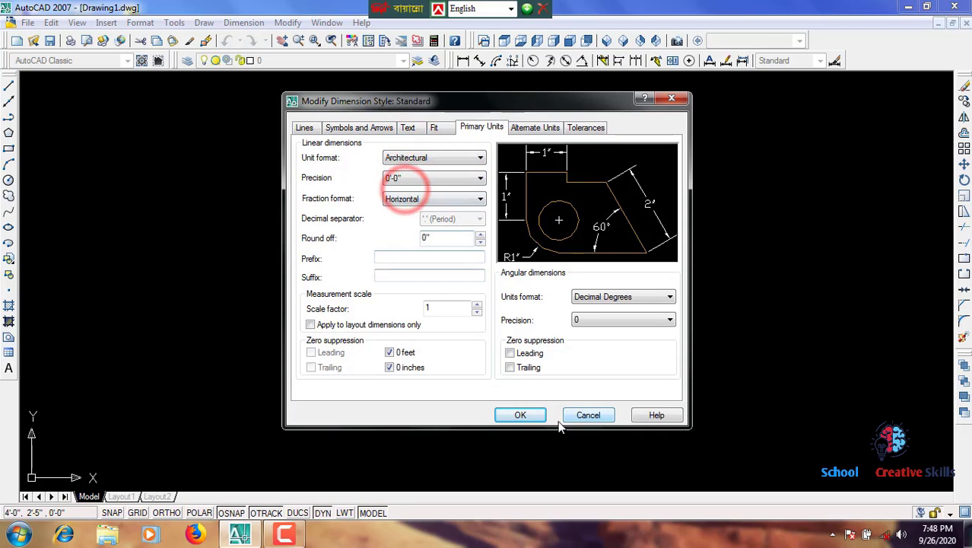
left_click(535, 418)
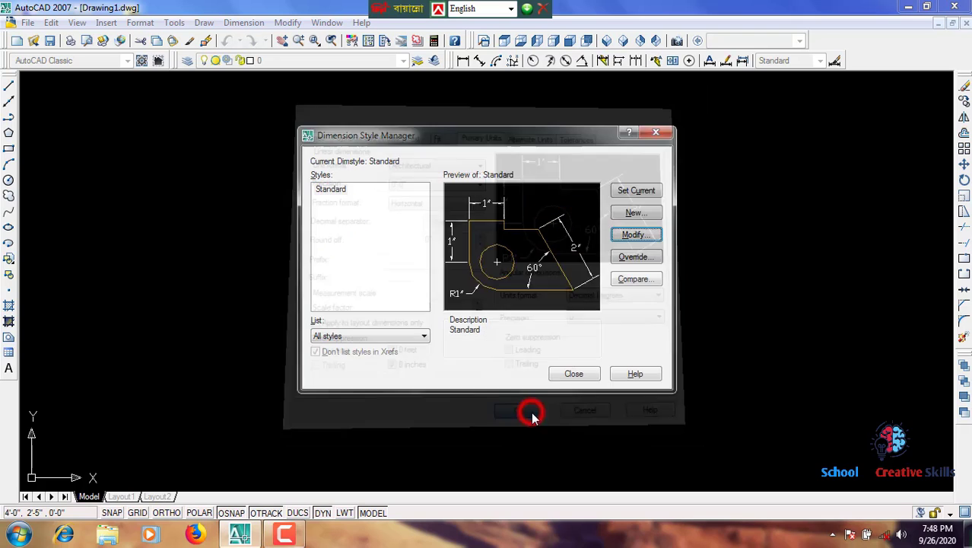
left_click(622, 192)
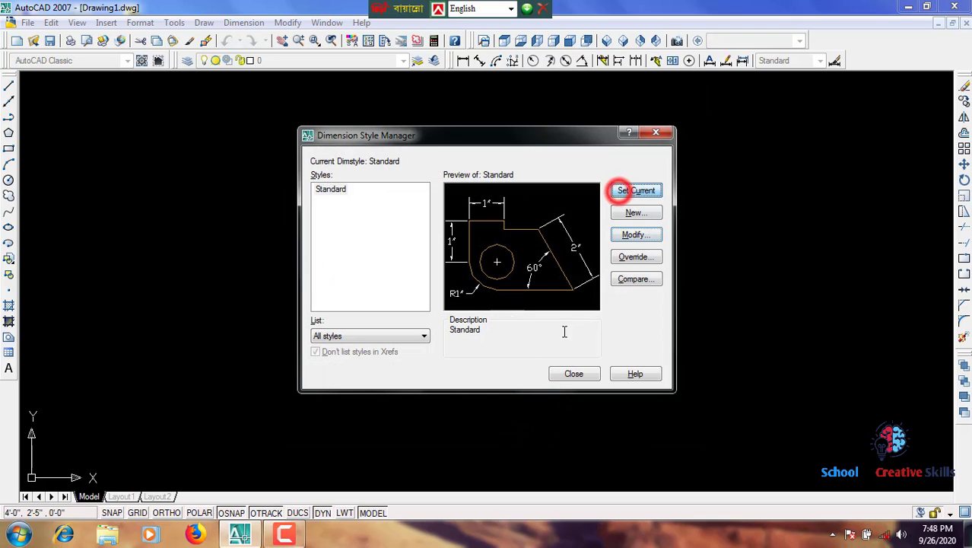
left_click(573, 372)
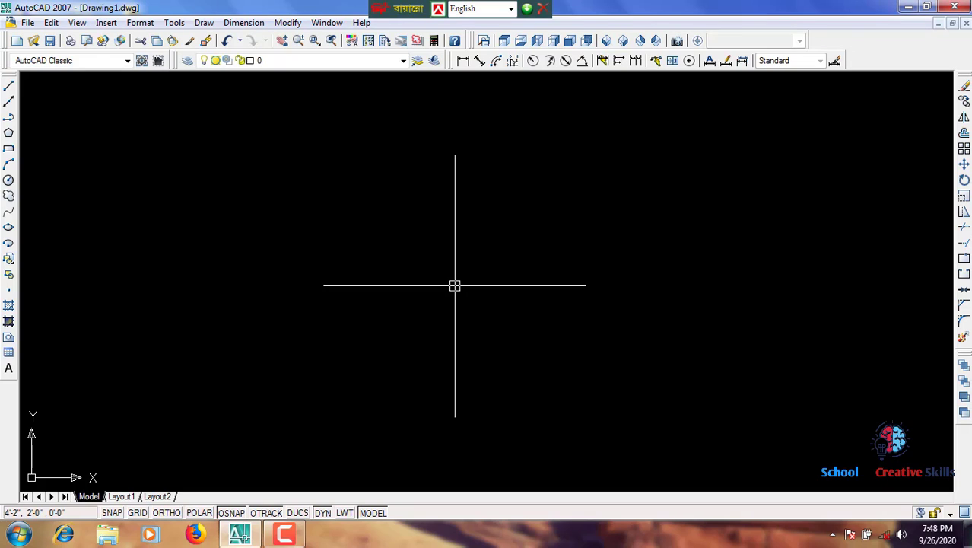
- Configure the drawing units with Architectural length type and 0'-0" precision
type("un")
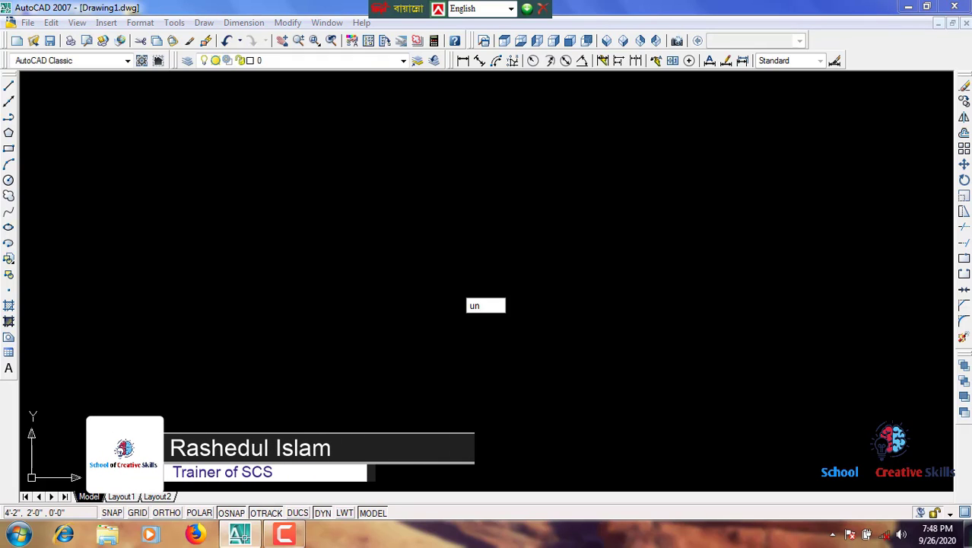
key("Return")
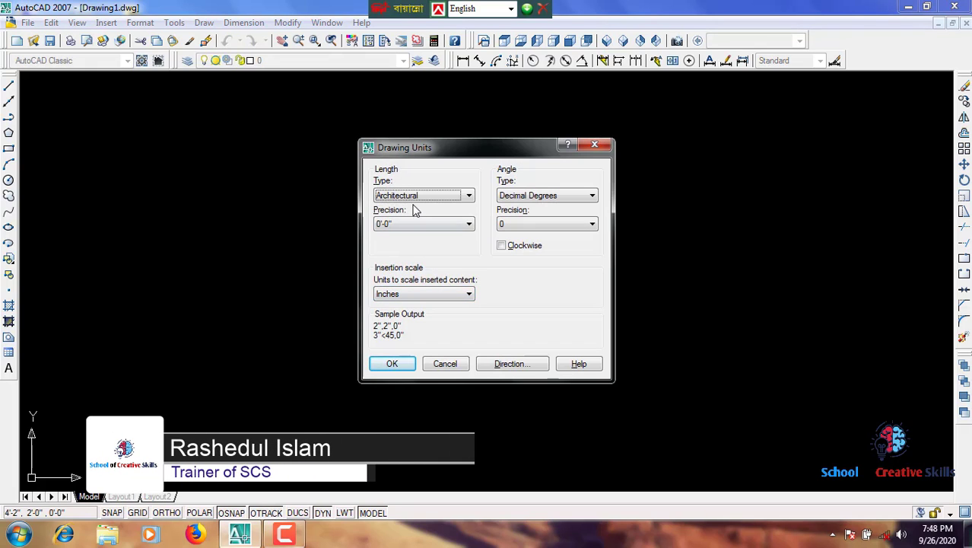
left_click(415, 195)
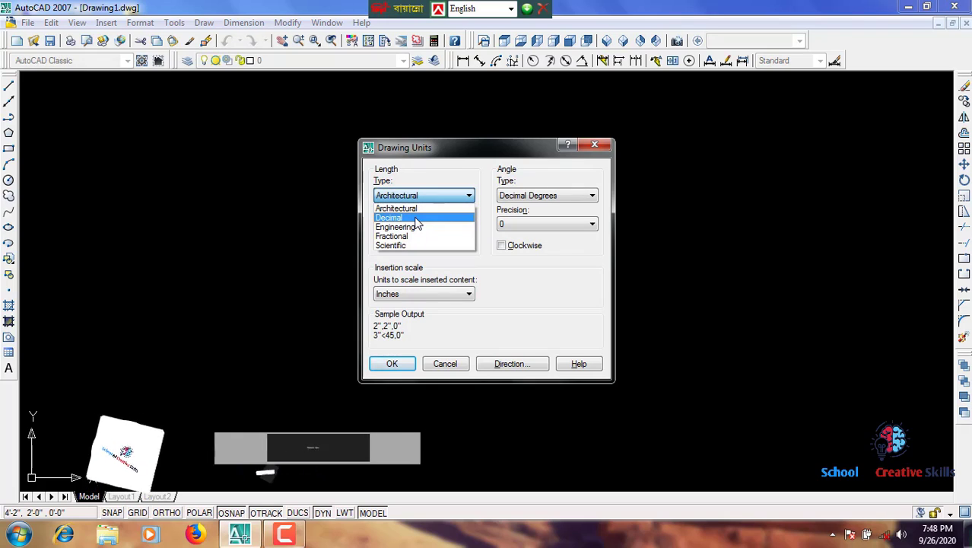
left_click(415, 208)
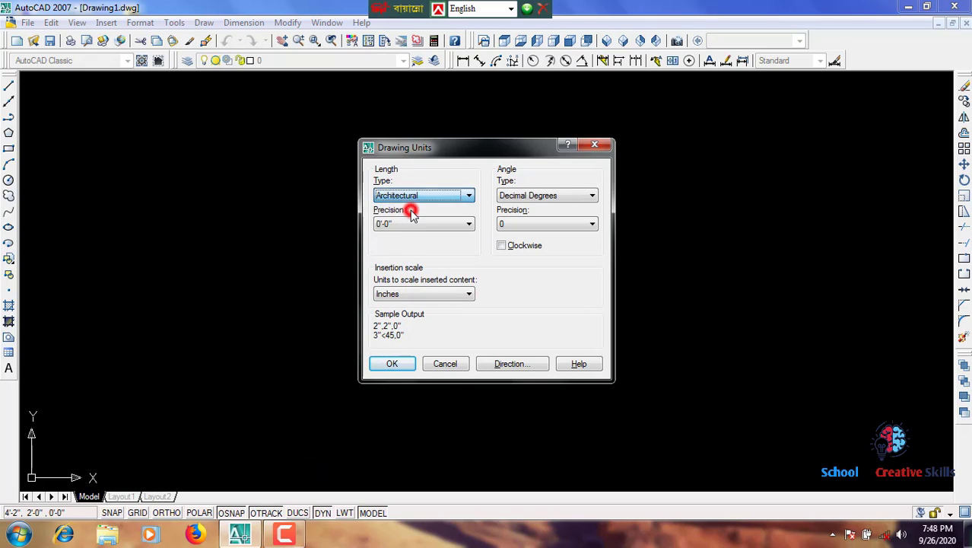
left_click(414, 223)
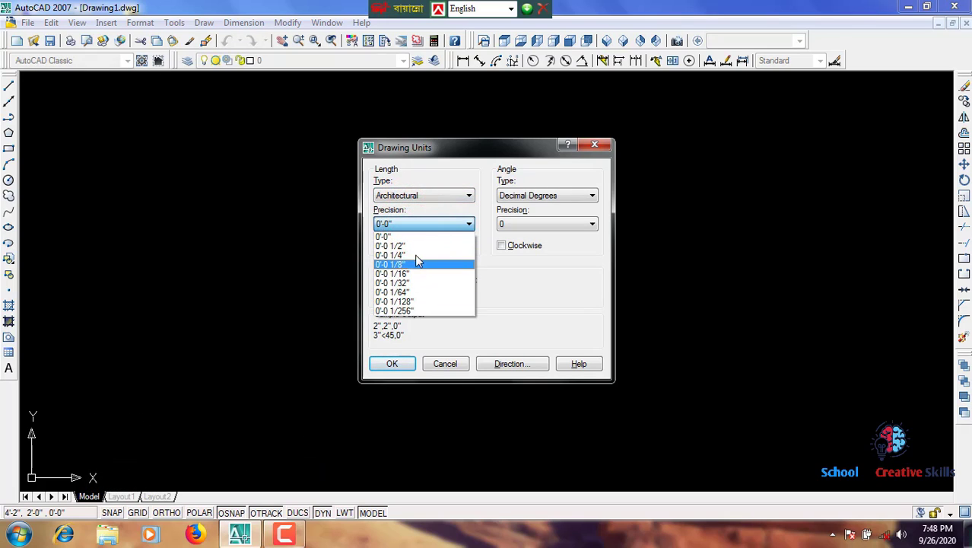
left_click(419, 223)
left_click(419, 224)
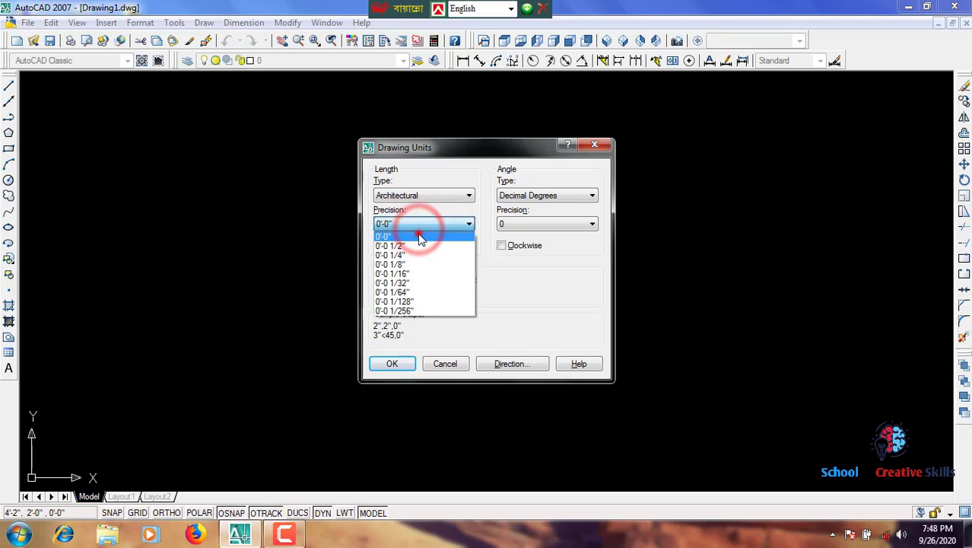
left_click(418, 234)
left_click(397, 364)
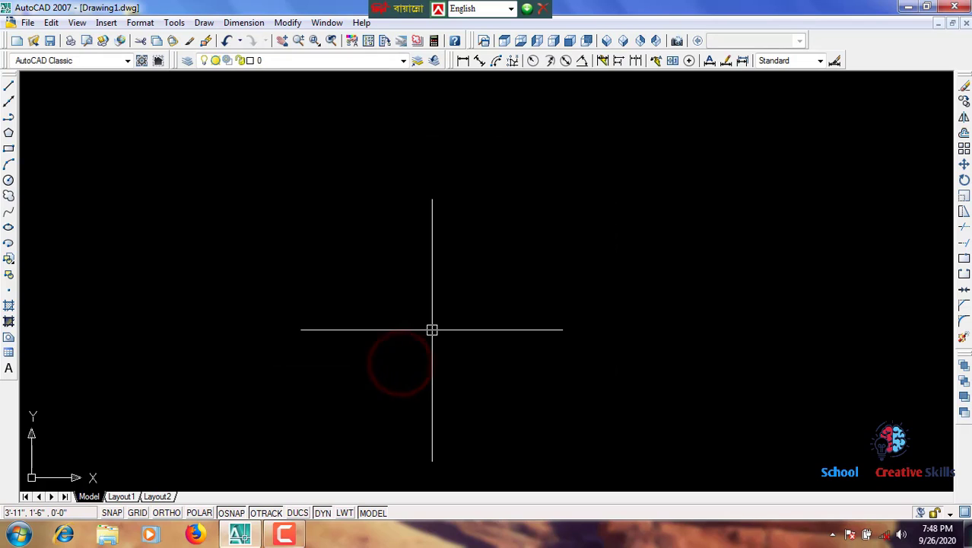
- Set the model space limits with the lower left corner at 0,0 and the upper right corner at 500',500'
type("l")
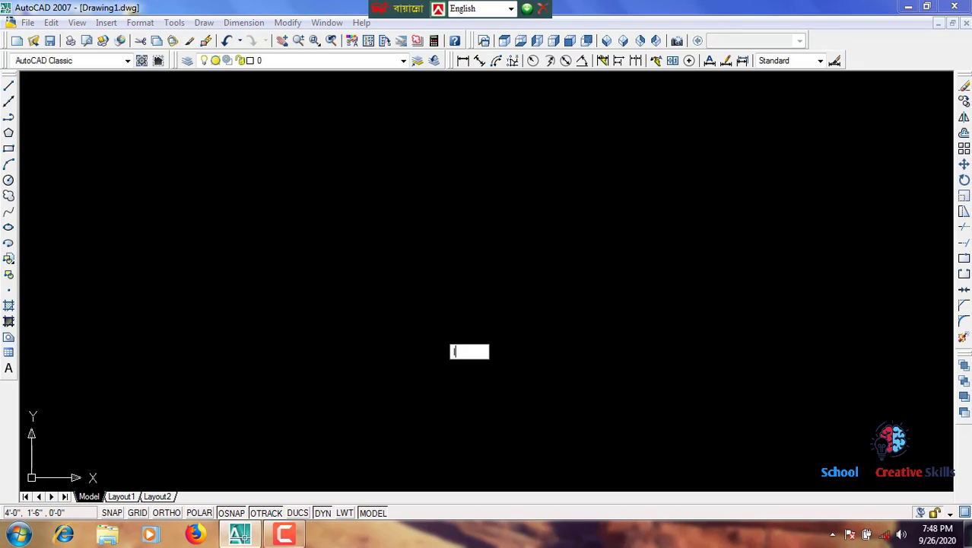
type("imits")
key("Return")
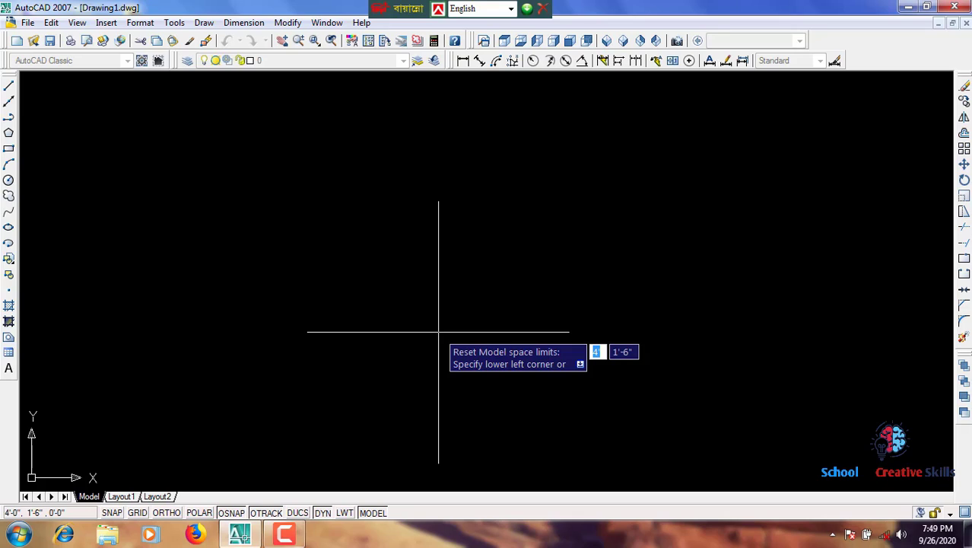
type("0")
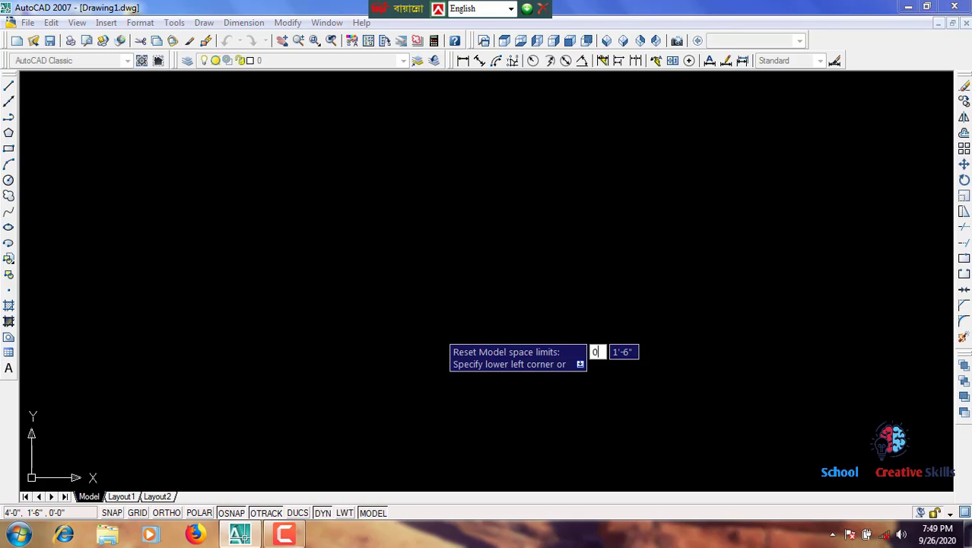
key("Tab")
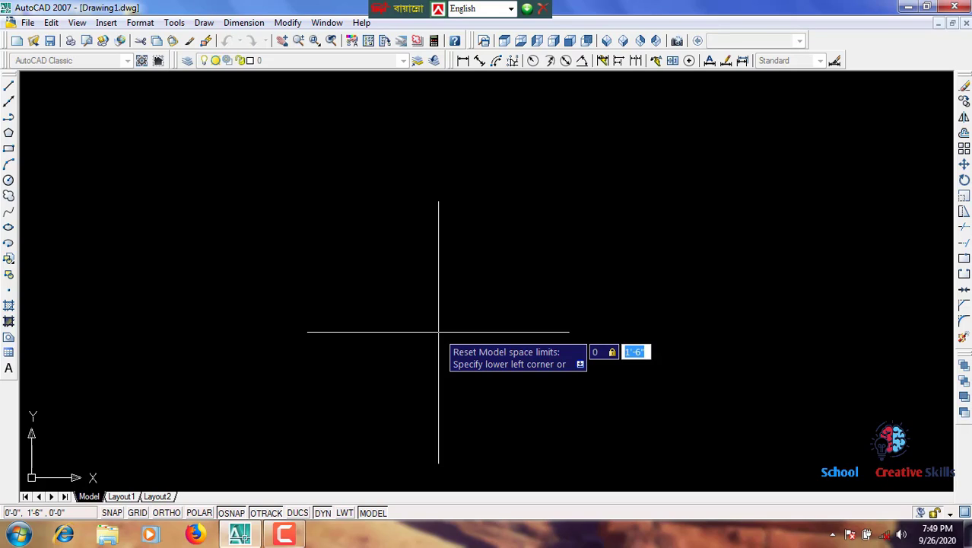
type("0")
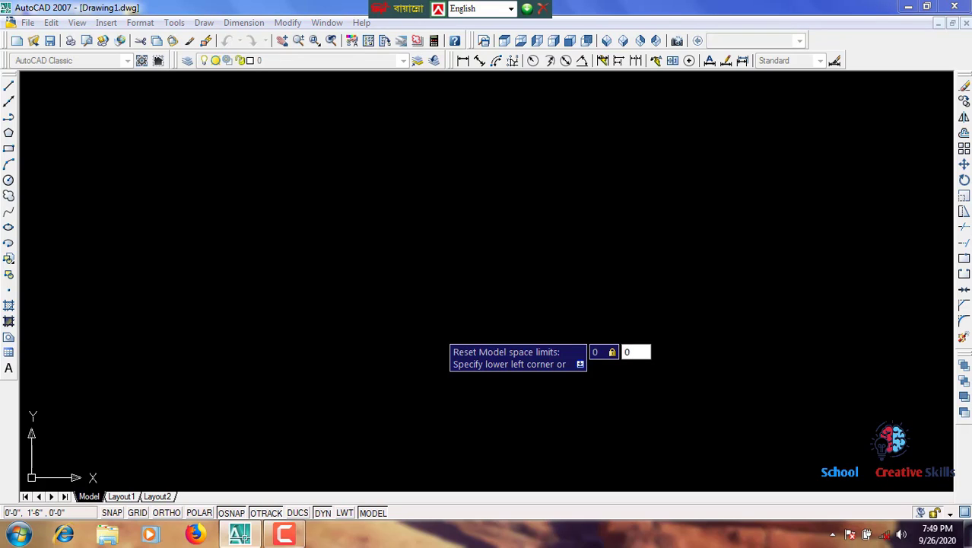
key("Return")
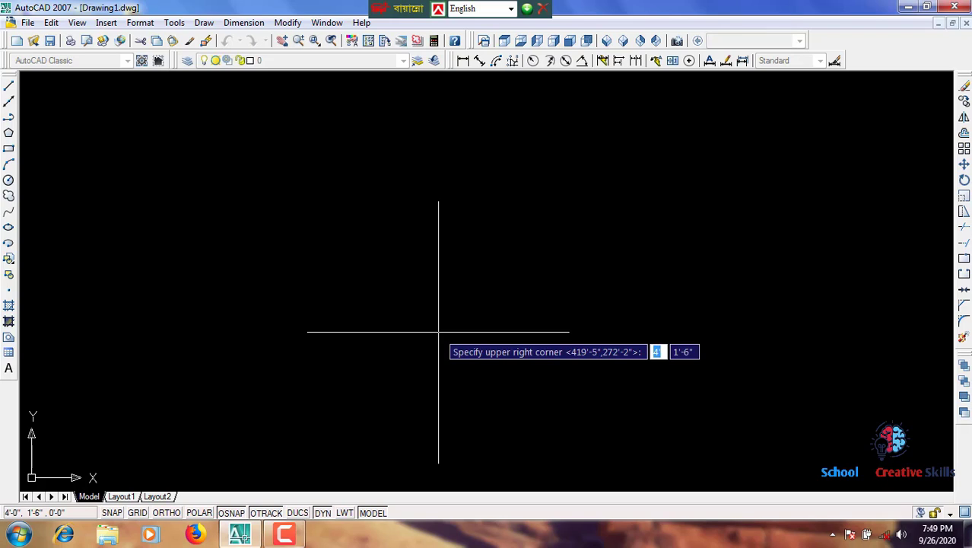
type("500")
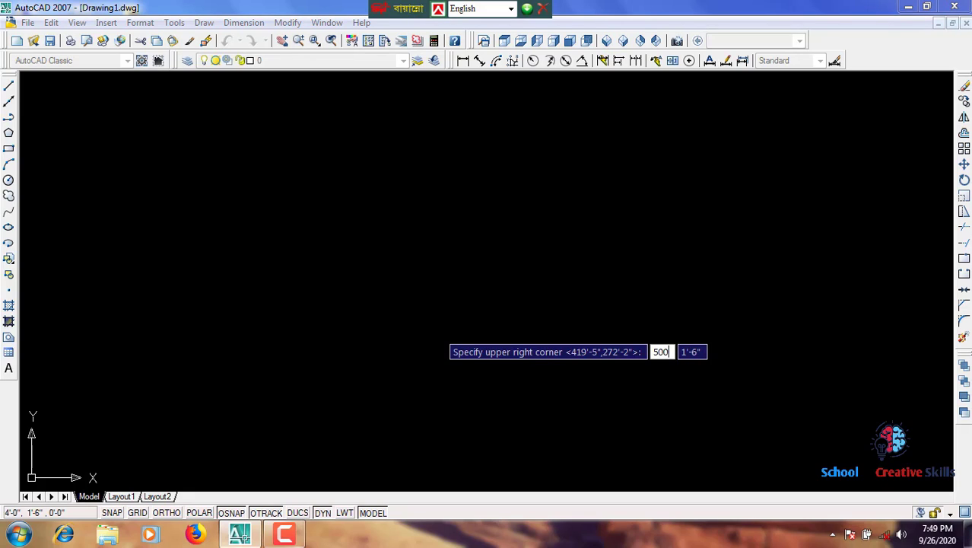
type("'")
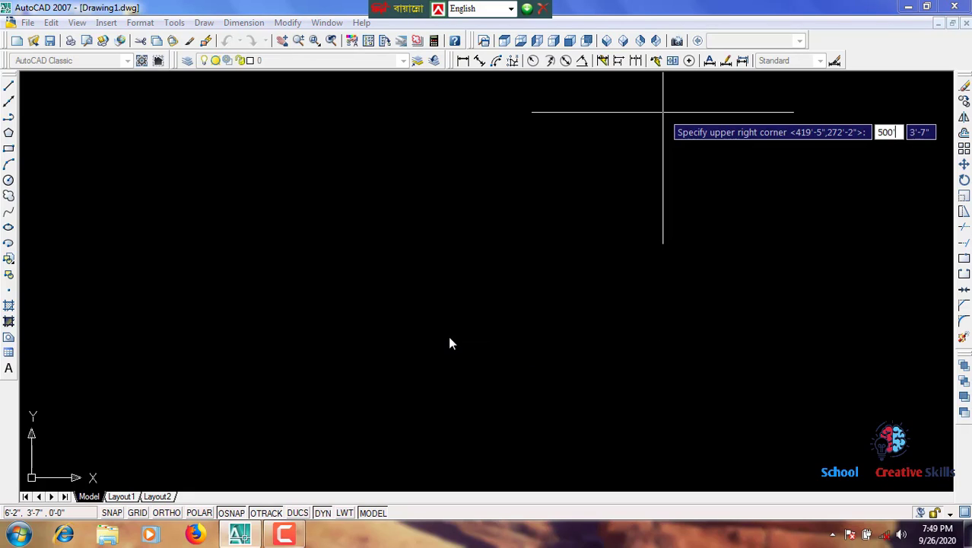
key("Tab")
type("500")
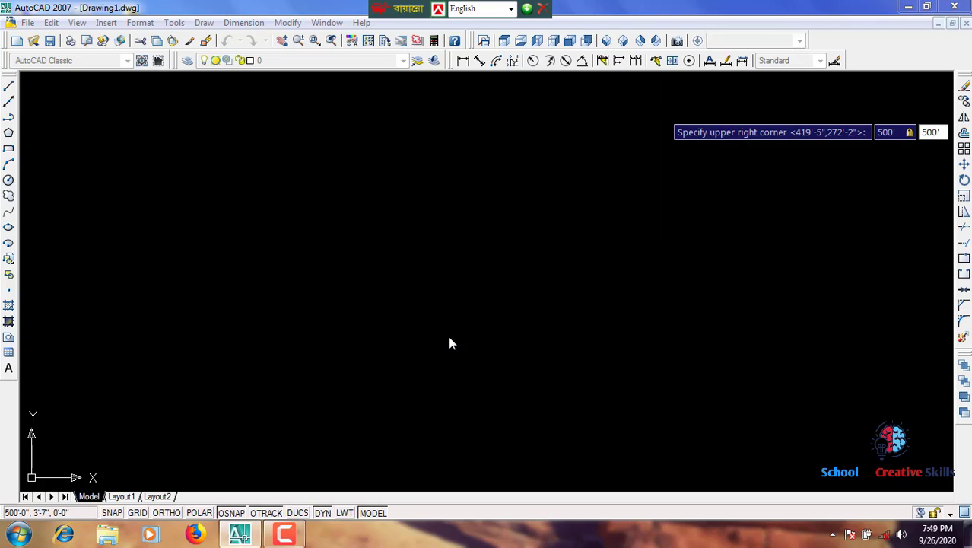
key("Return")
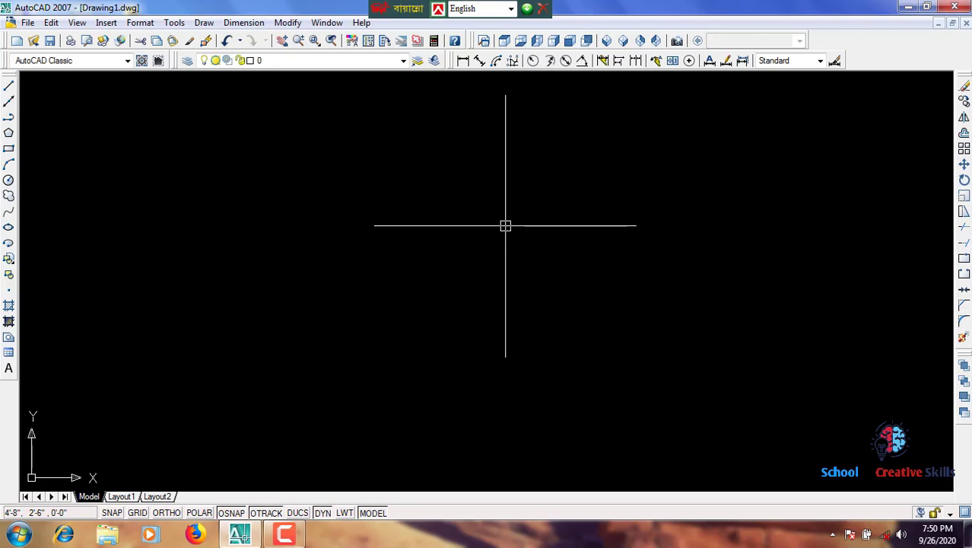
- Zoom the view to All so it covers the full drawing limits
type("z")
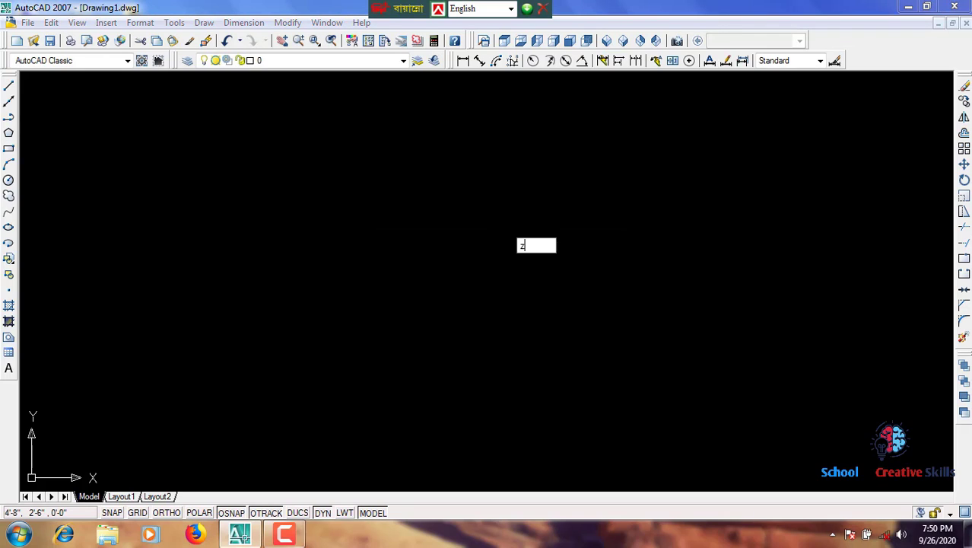
key("Return")
type("a")
key("Return")
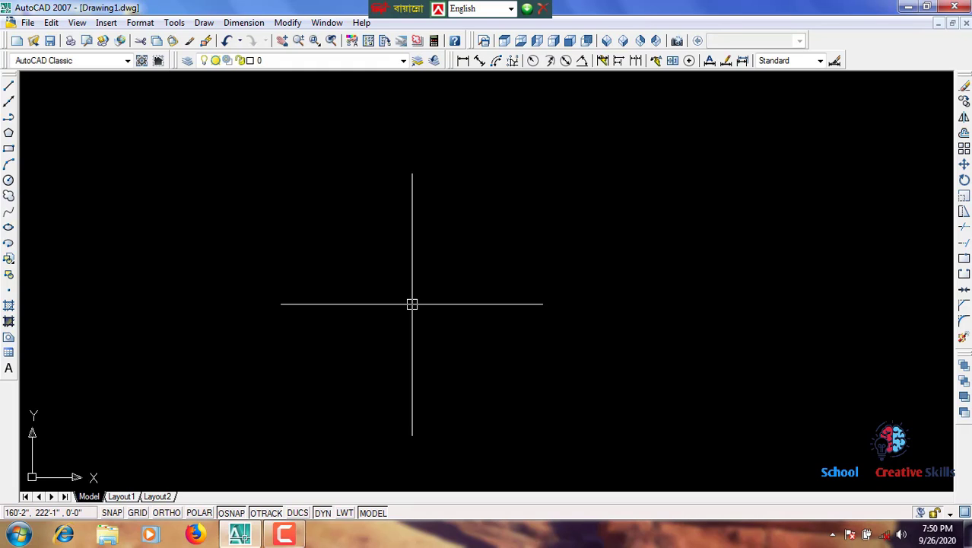
- Display the grid to examine the area covered by the drawing limits, and hide it again
left_click(138, 513)
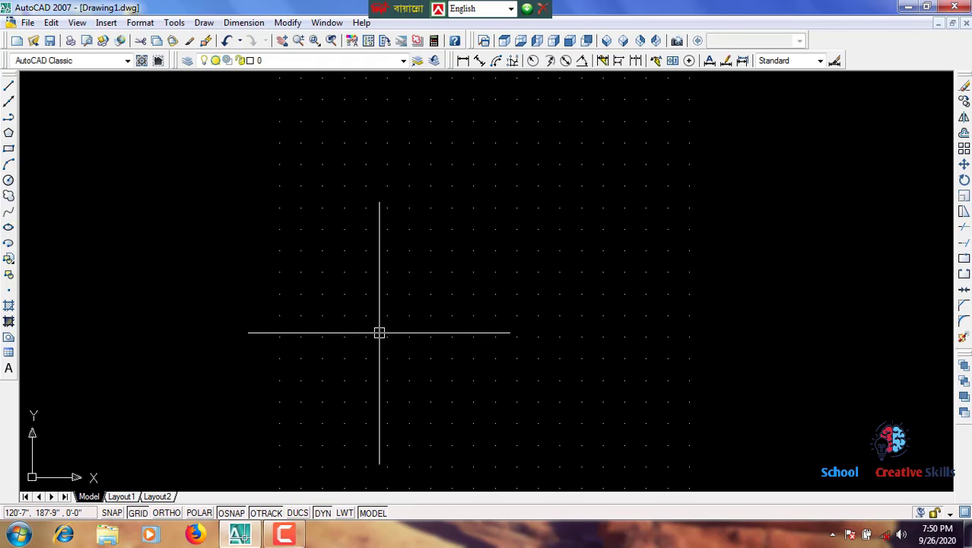
scroll(424, 293, "down", 7)
scroll(425, 293, "up", 6)
scroll(423, 345, "down", 3)
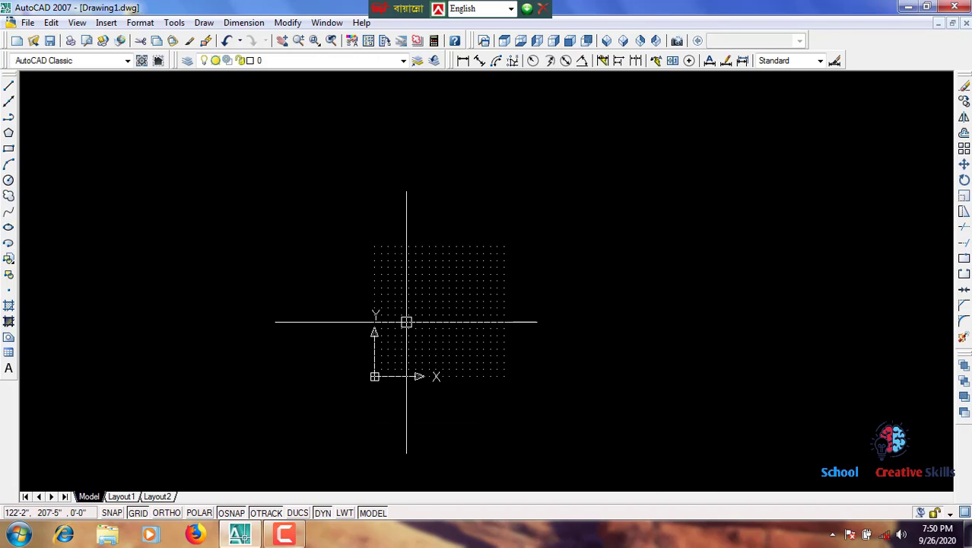
left_click(138, 513)
key("F7")
key("F7")
scroll(407, 375, "up", 5)
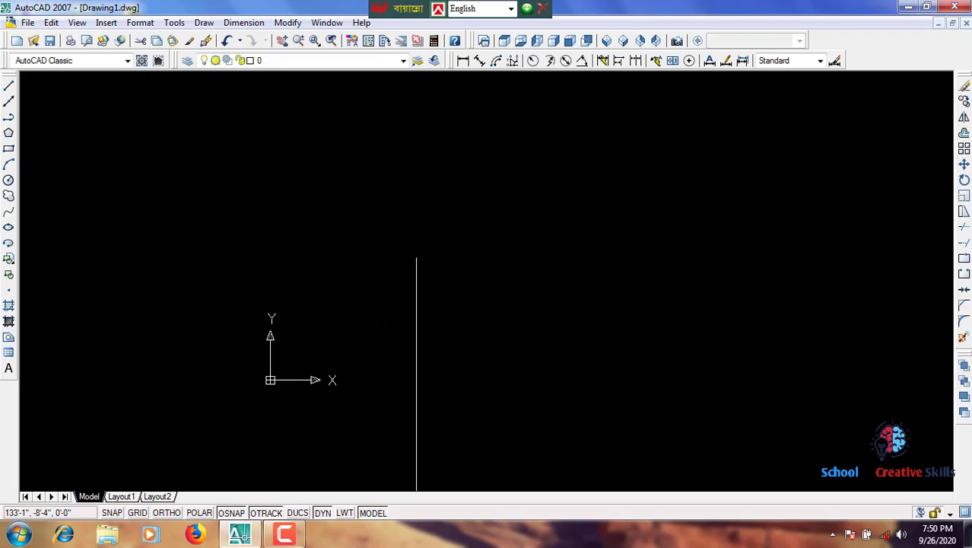
scroll(272, 417, "down", 5)
scroll(288, 403, "up", 5)
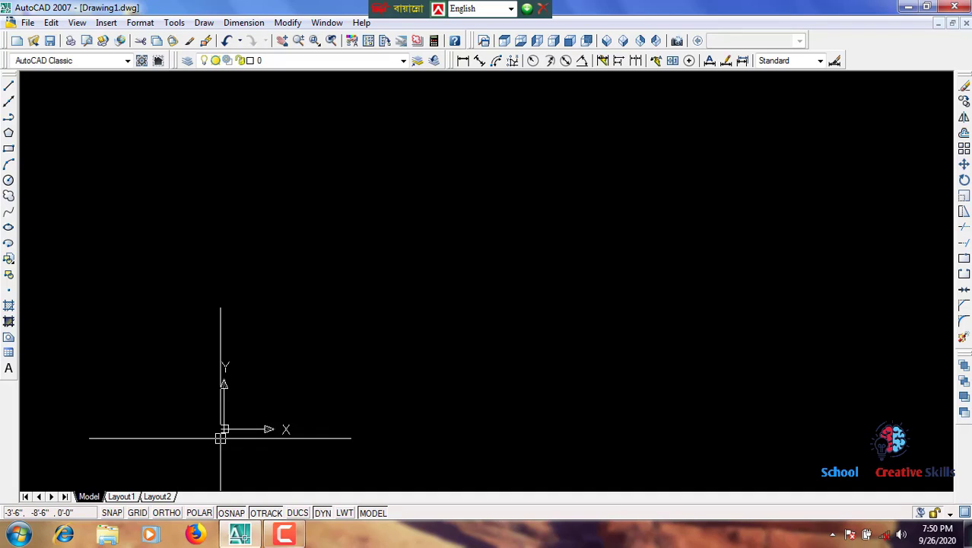
scroll(232, 436, "up", 6)
scroll(175, 407, "up", 5)
scroll(243, 407, "up", 5)
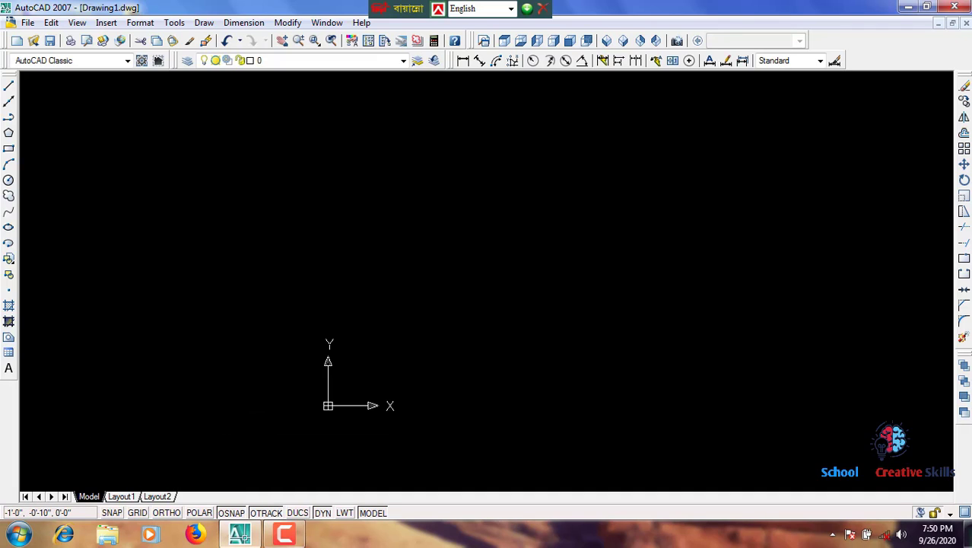
scroll(246, 423, "down", 9)
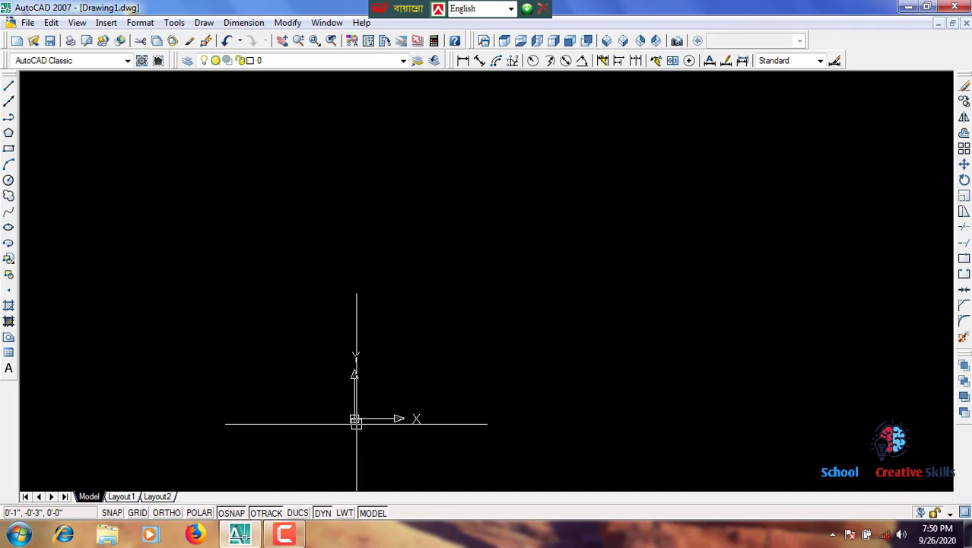
scroll(465, 380, "up", 8)
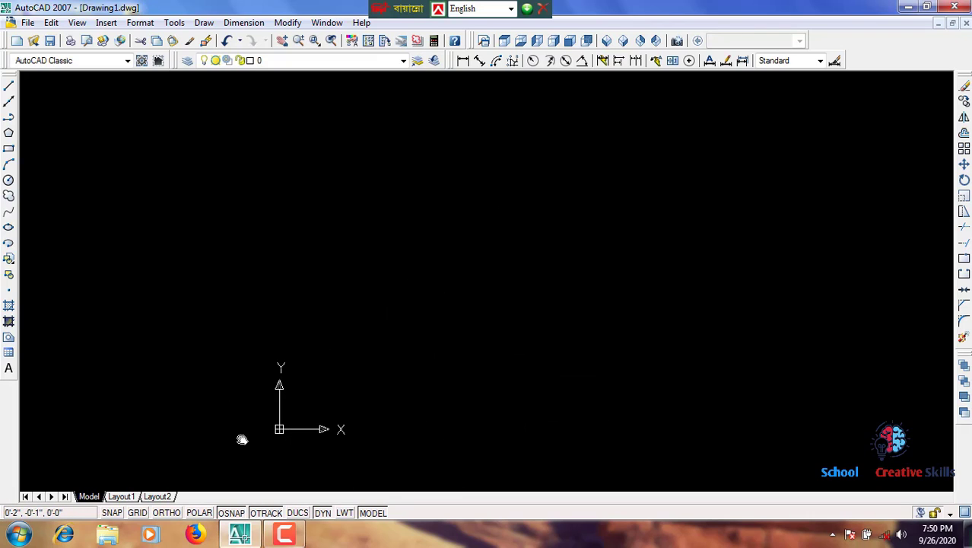
- Turn off the UCS icon's Origin option so the icon is no longer anchored at the drawing origin
middle_click_drag(244, 439, 186, 438)
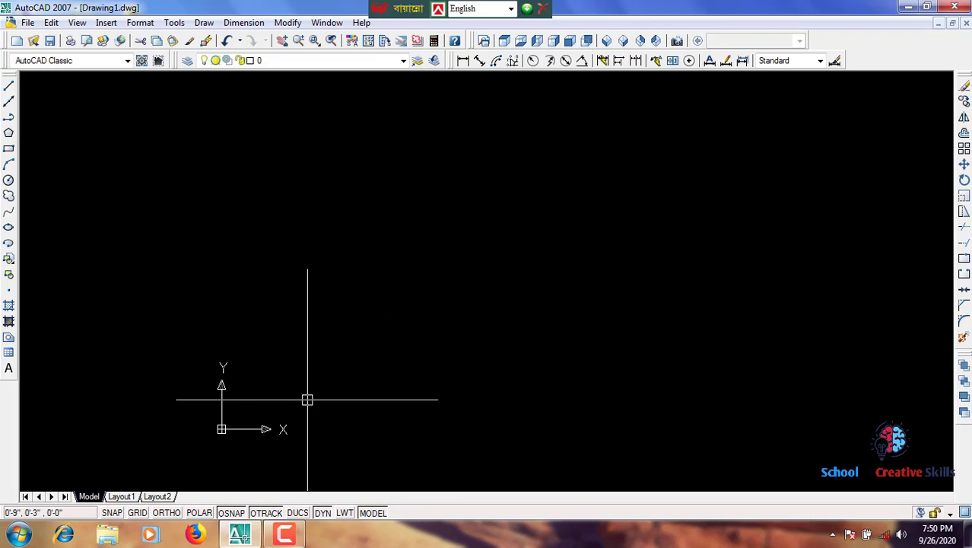
left_click(80, 24)
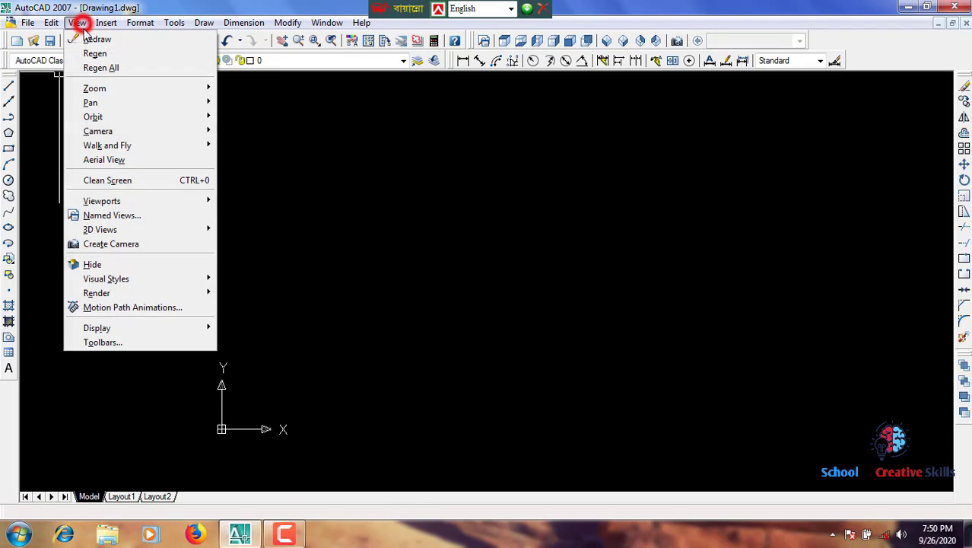
left_click(87, 327)
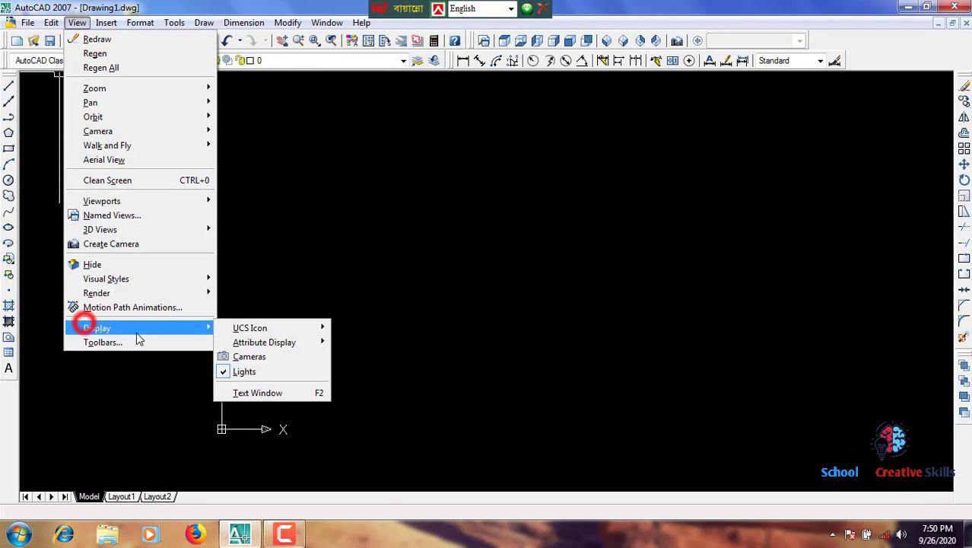
left_click(262, 329)
left_click(346, 342)
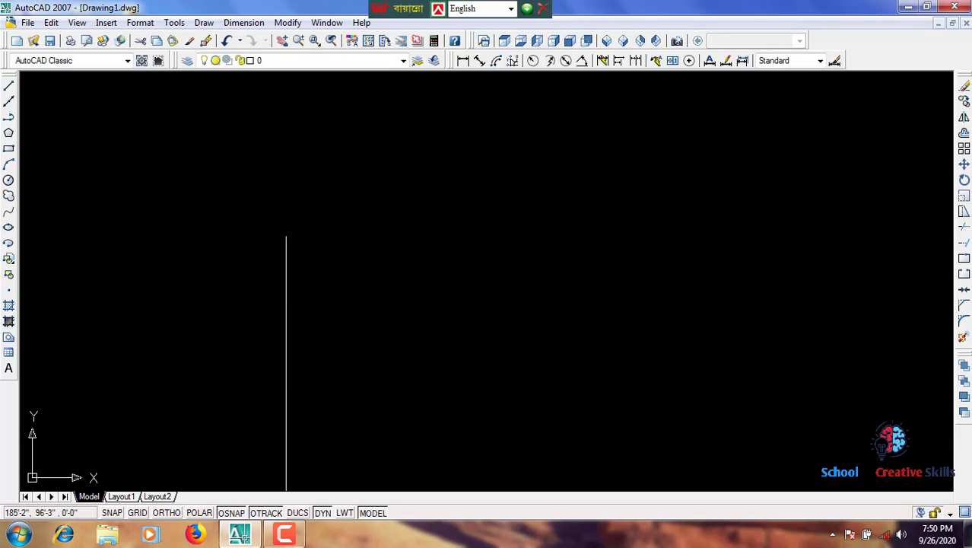
scroll(182, 320, "down", 2)
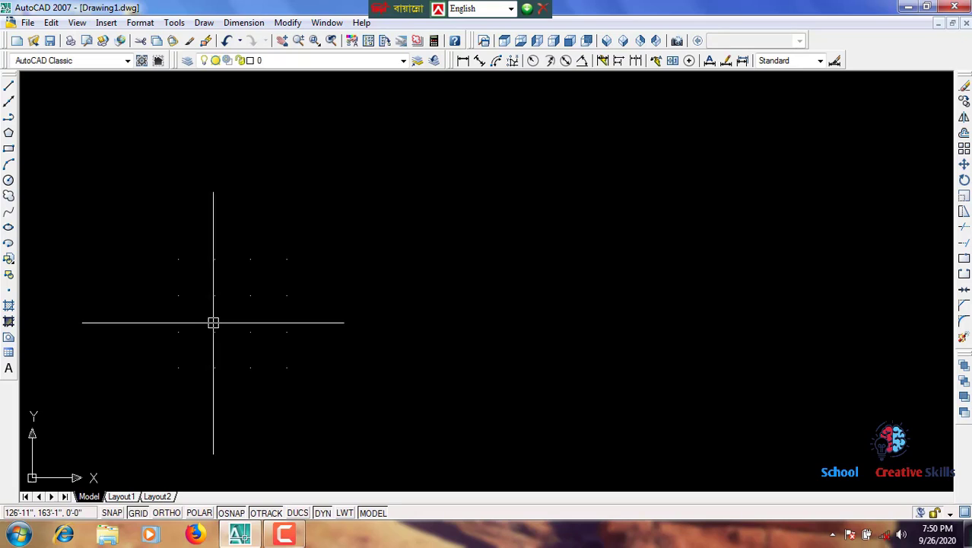
scroll(357, 299, "down", 1)
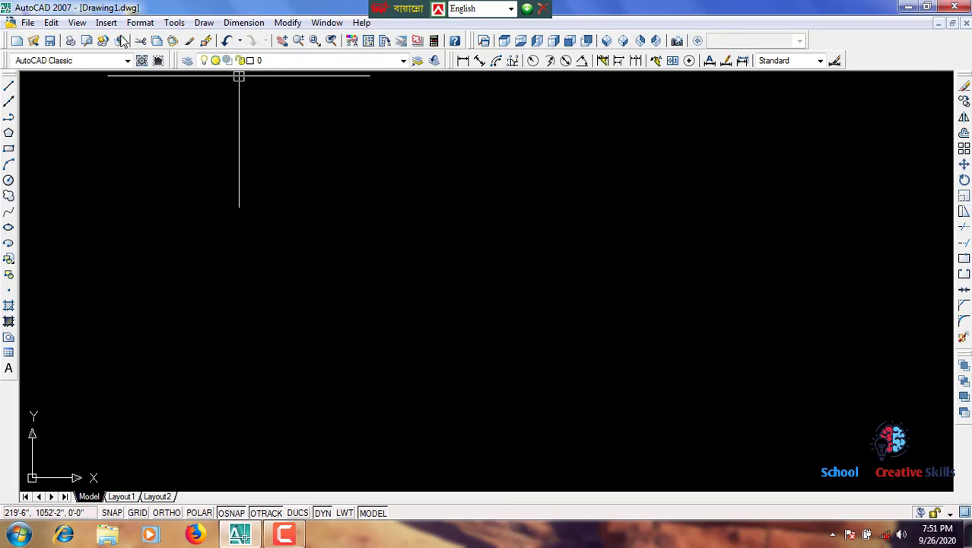
- Set the font of the Standard text style to Times New Roman
left_click(138, 23)
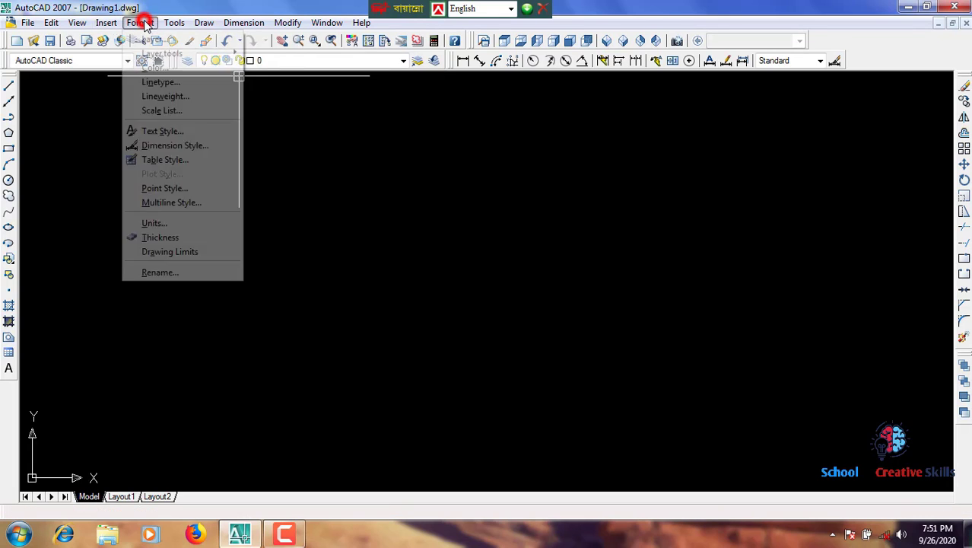
left_click(158, 130)
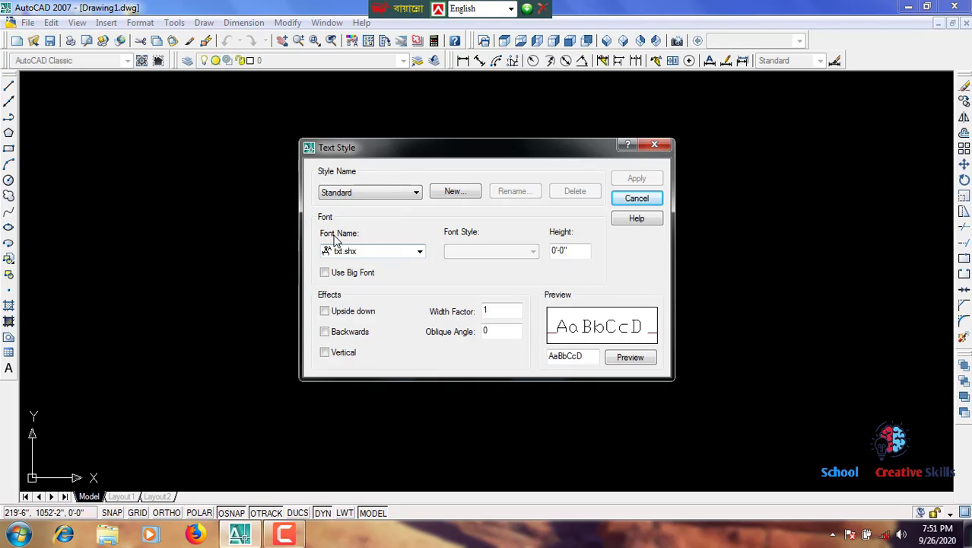
left_click(373, 253)
scroll(407, 304, "down", 2)
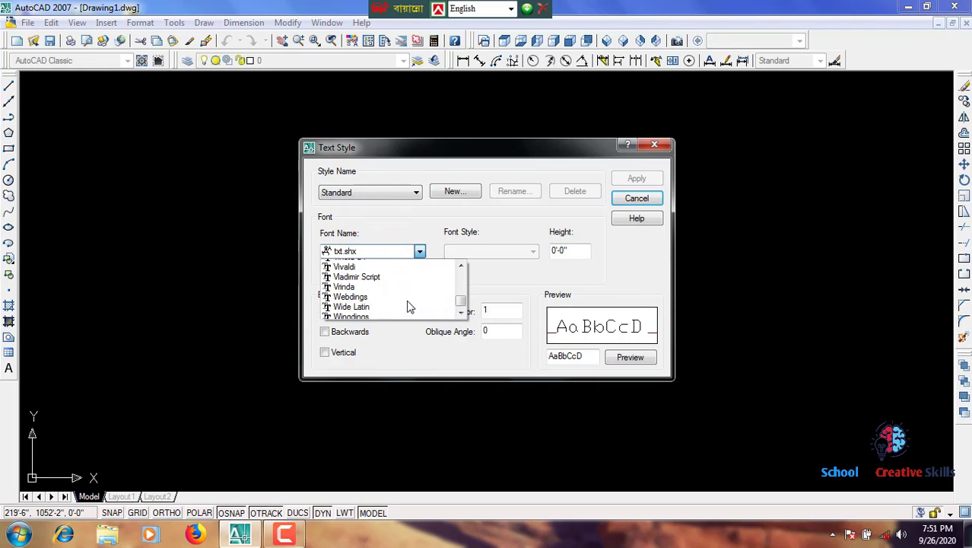
scroll(408, 304, "down", 1)
scroll(406, 304, "up", 6)
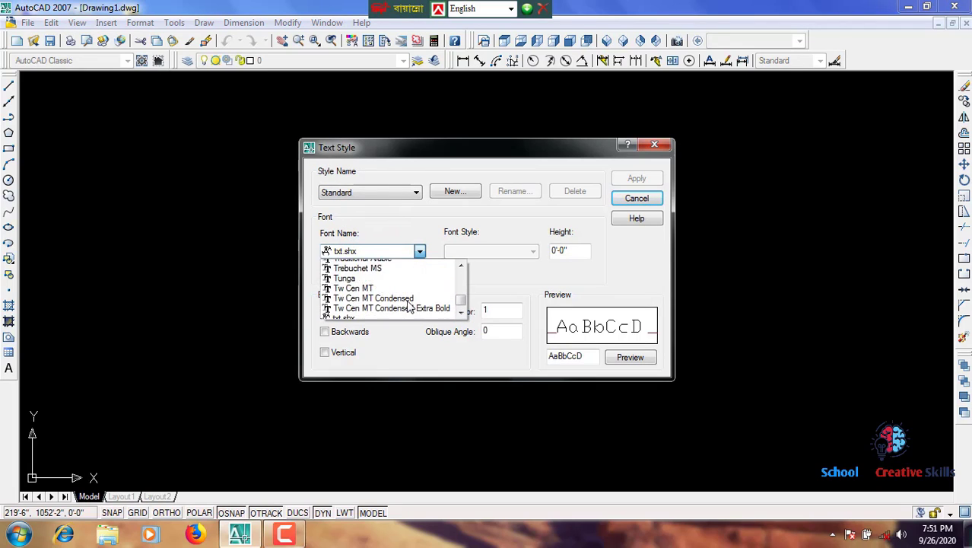
scroll(399, 298, "up", 2)
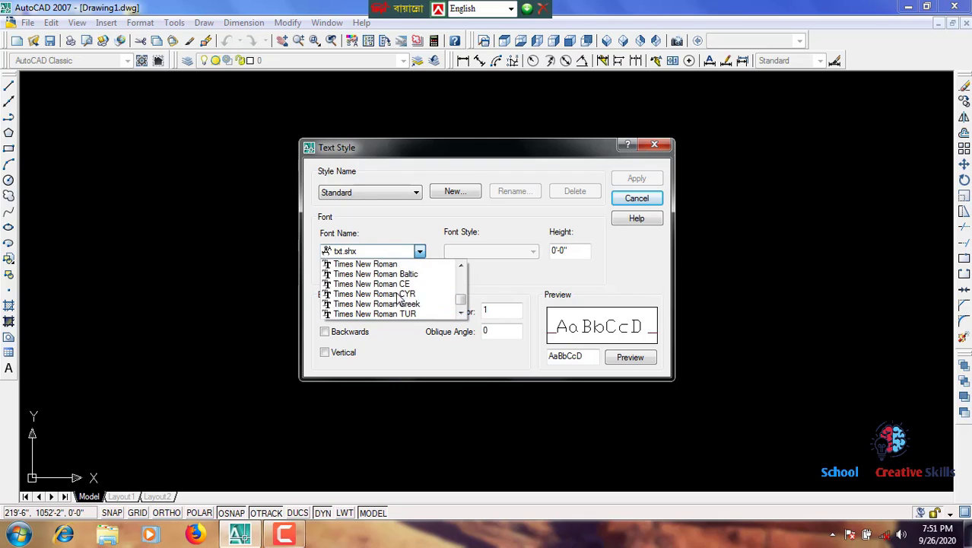
left_click(361, 266)
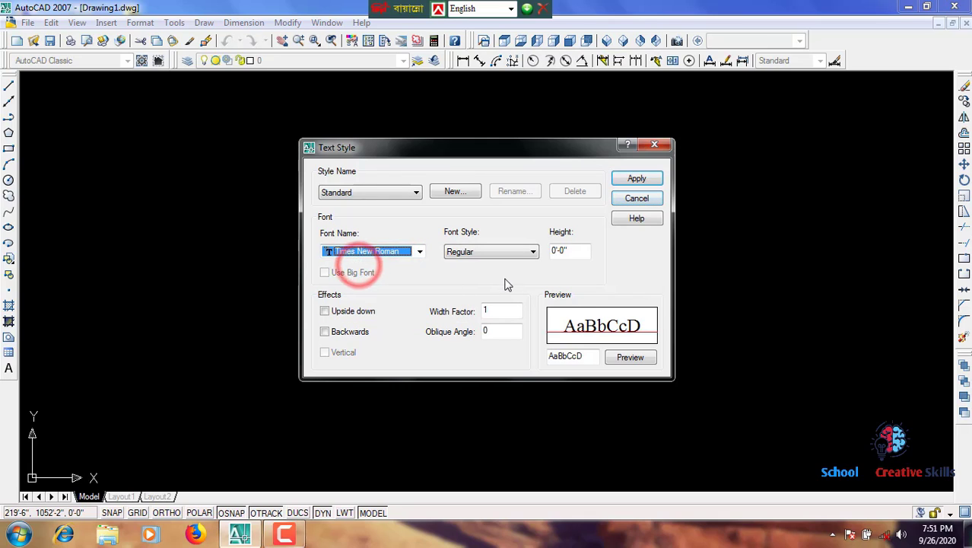
- Set the Standard text style's height to 1', apply the change and close the text style settings
double_click(583, 249)
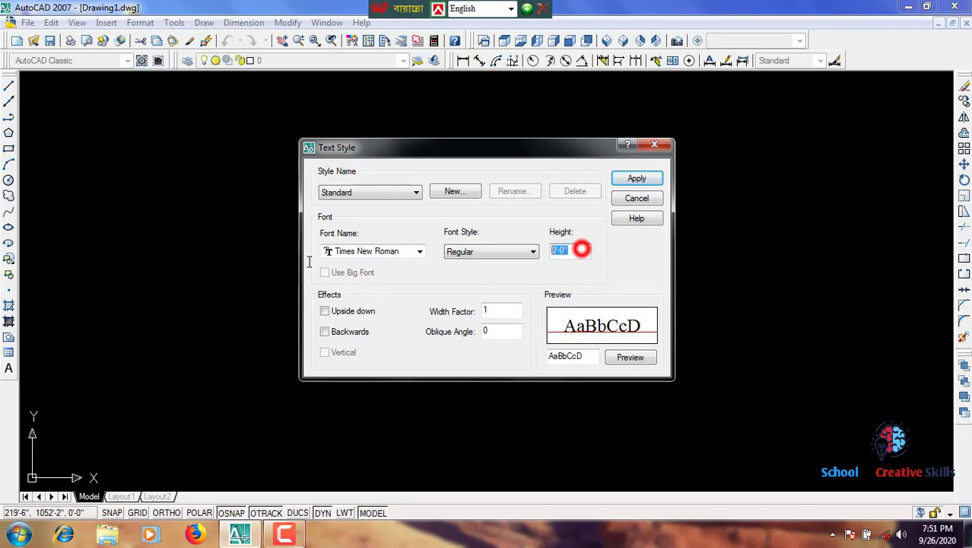
type("1")
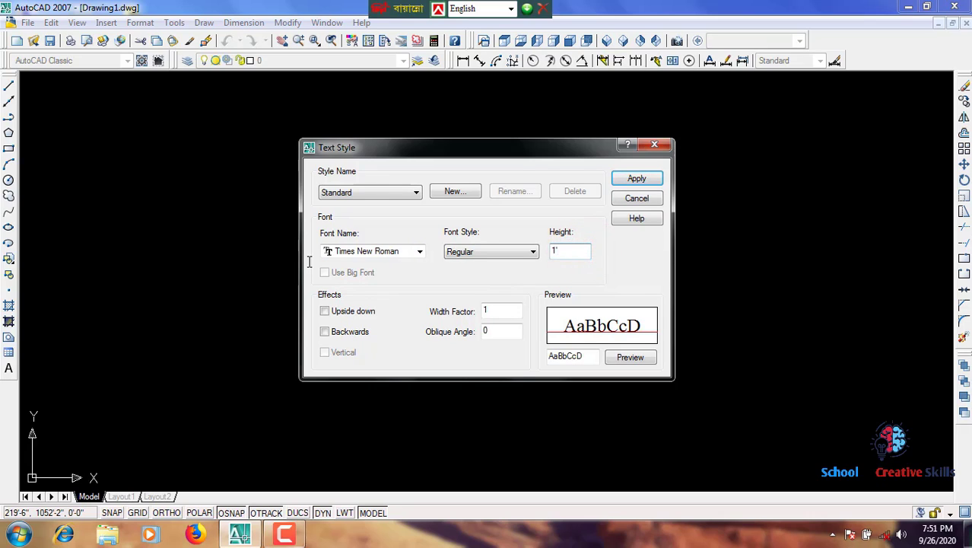
type("'")
key("Return")
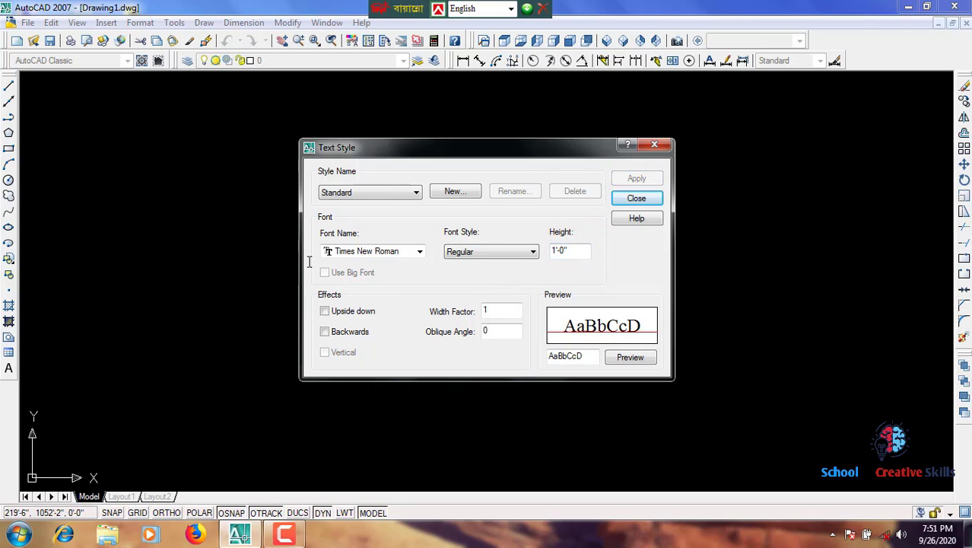
key("Return")
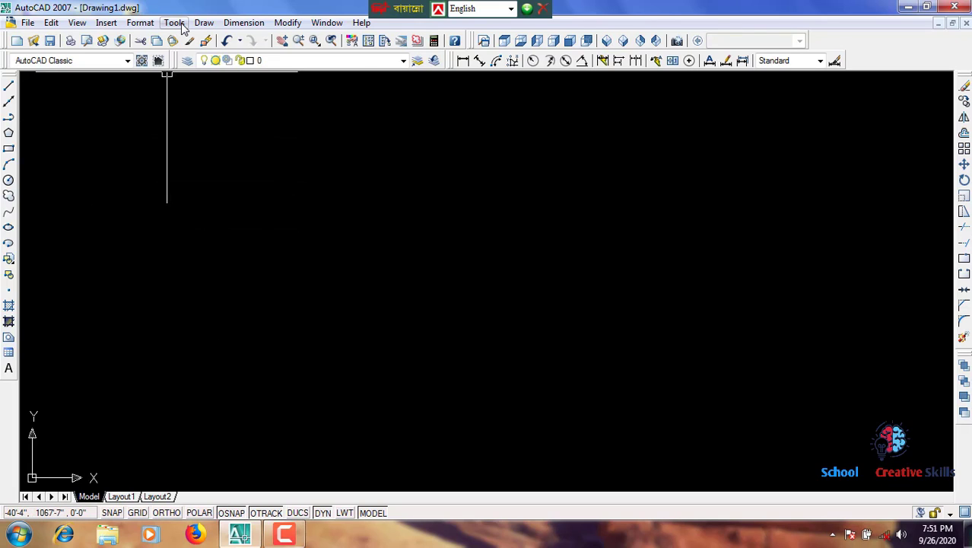
left_click(140, 23)
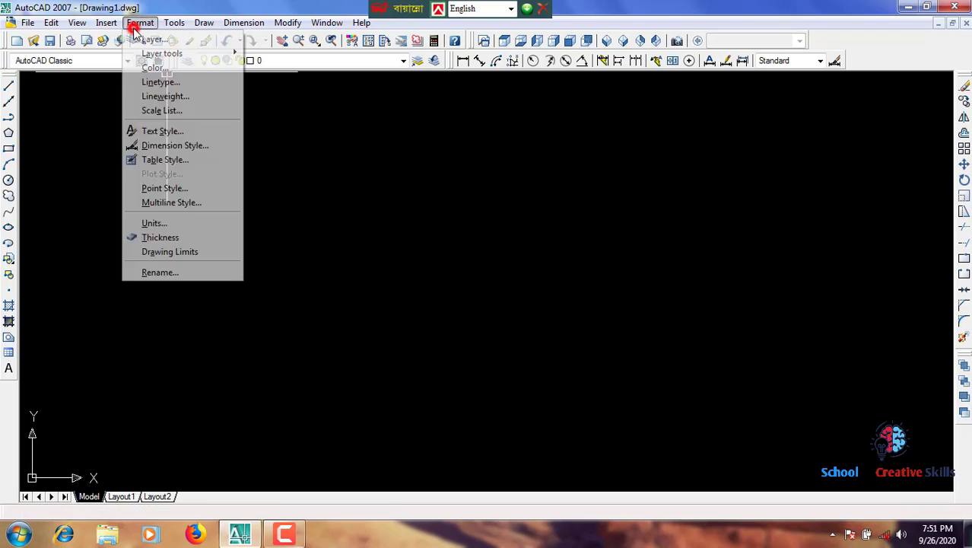
left_click(323, 185)
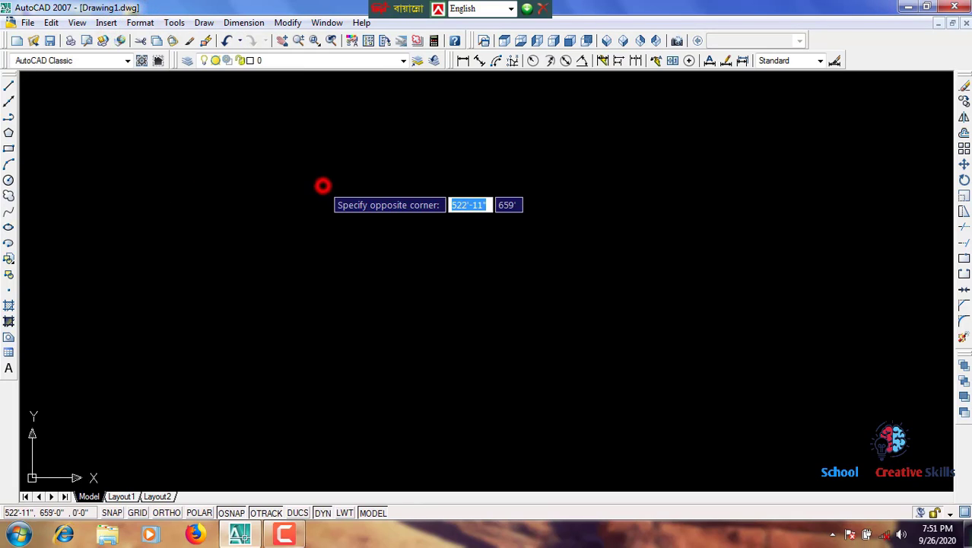
left_click(227, 192)
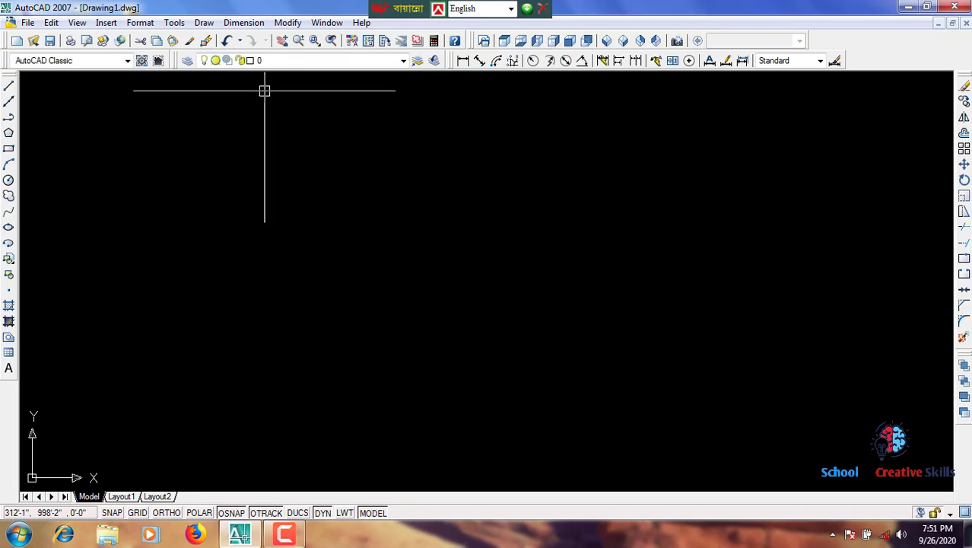
- Create eight new layers in the Layer Properties Manager, keeping their default names
left_click(188, 60)
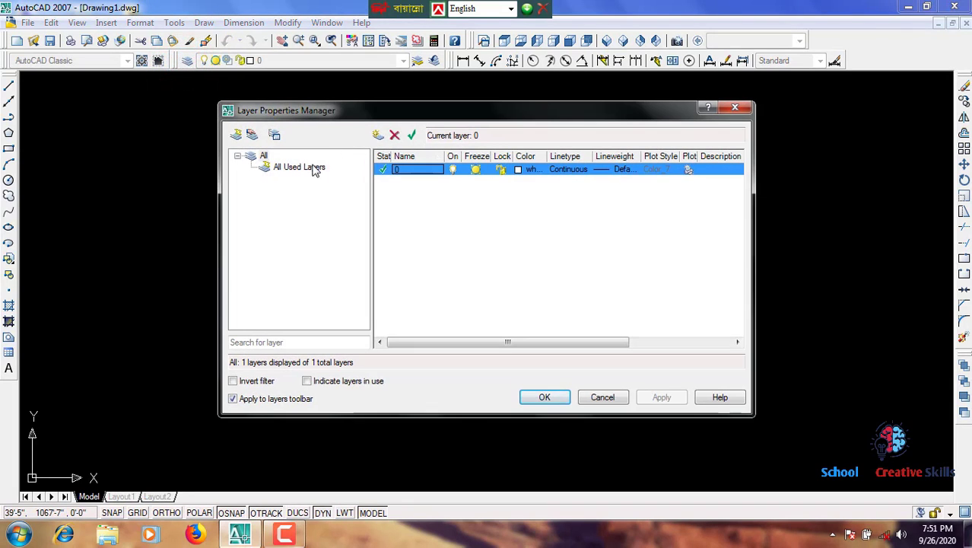
left_click(379, 135)
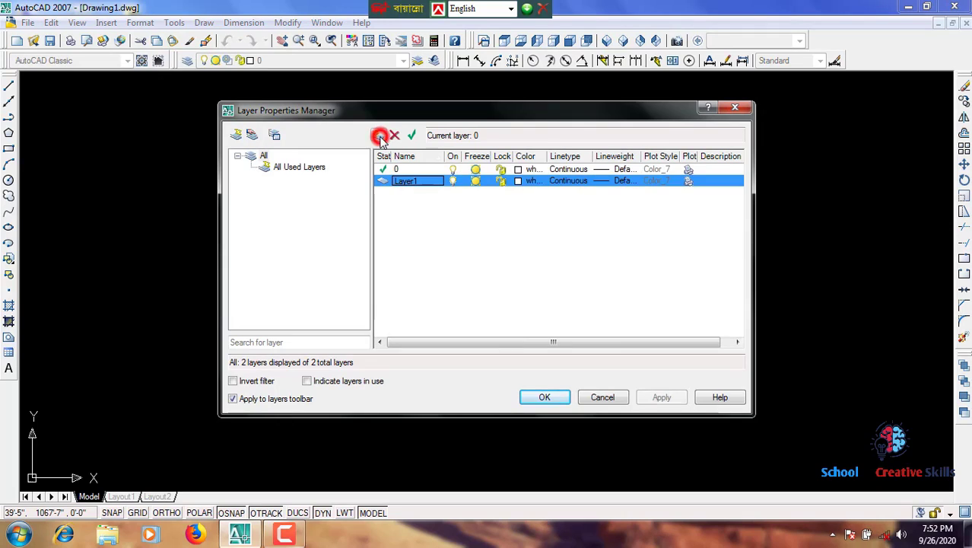
left_click(378, 136)
left_click(378, 135)
left_click(378, 135)
left_click(378, 135)
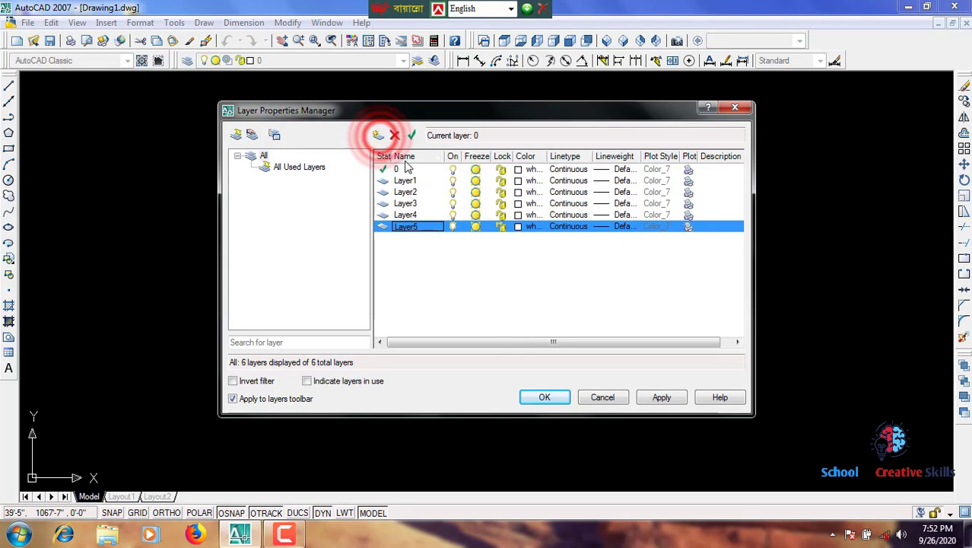
left_click(417, 181)
left_click(444, 183)
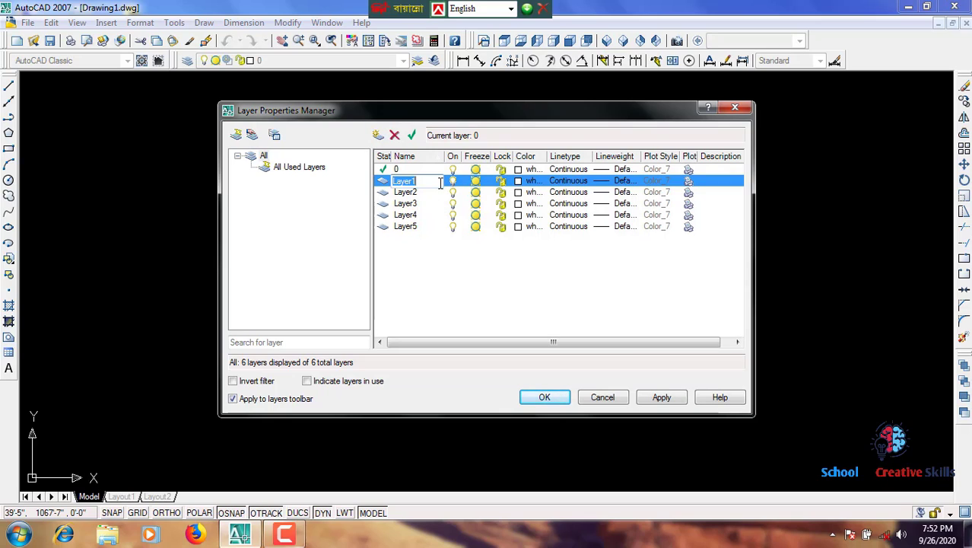
left_click(379, 136)
left_click(379, 137)
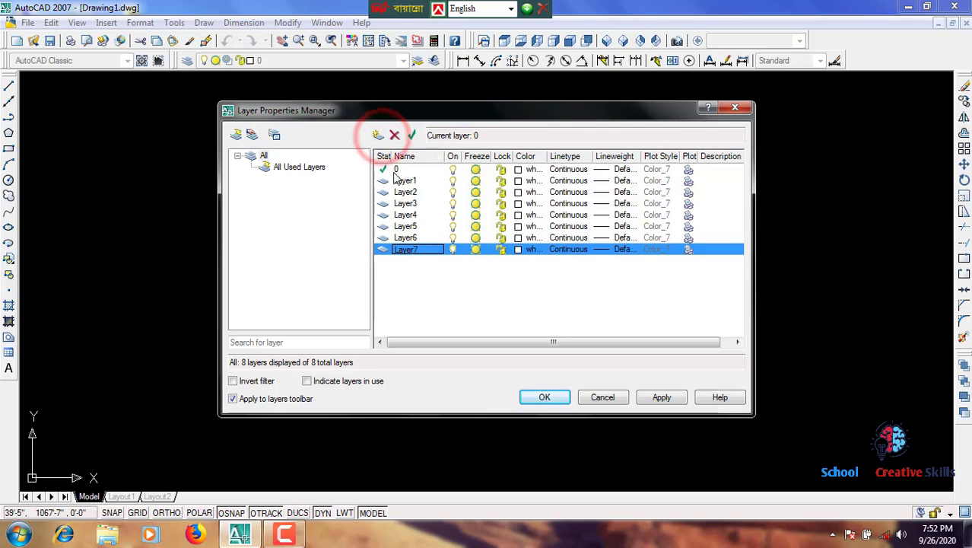
left_click(377, 136)
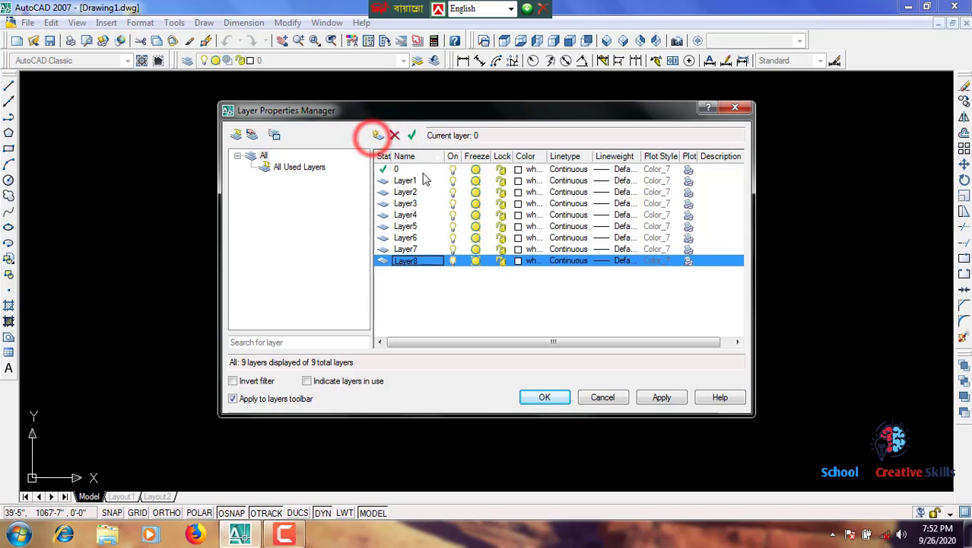
- Rename Layer1 as line
left_click(426, 181)
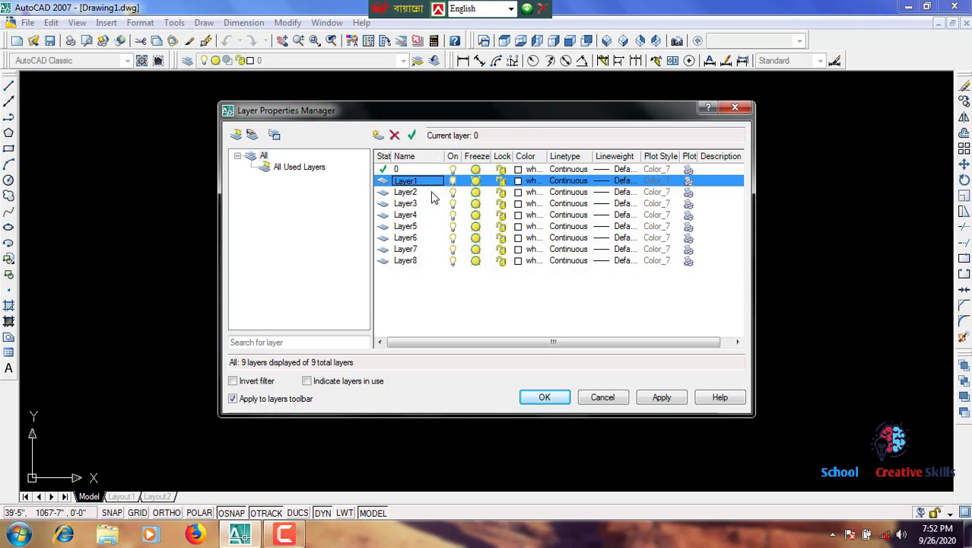
left_click(288, 534)
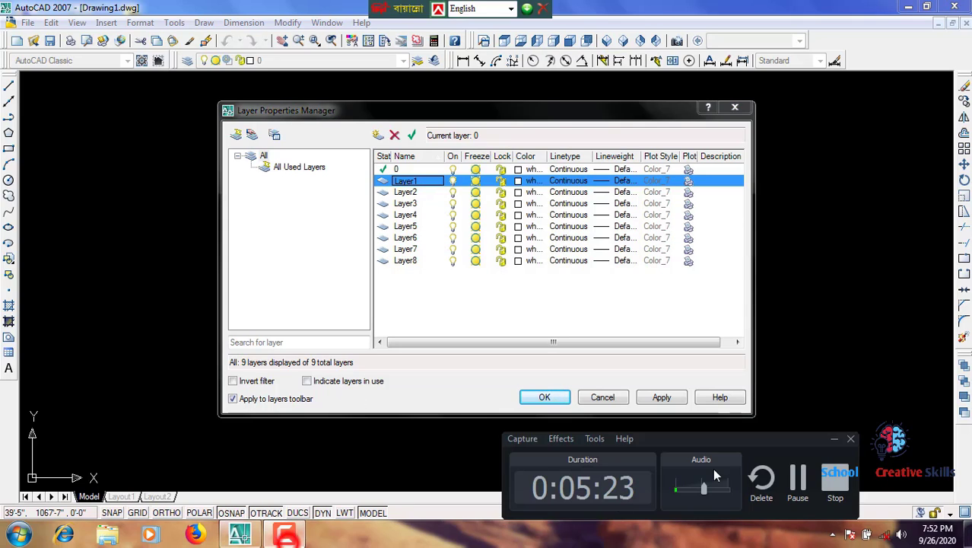
left_click(761, 483)
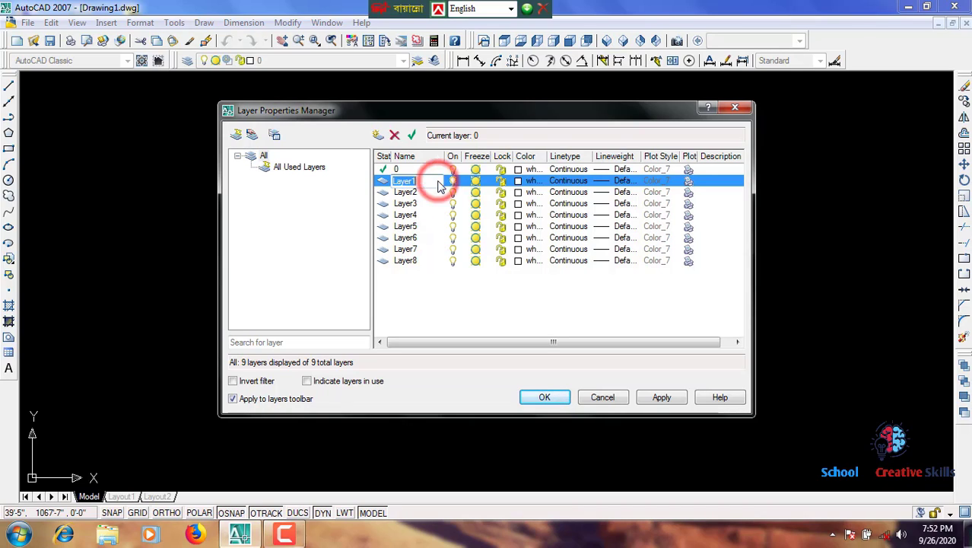
key("BackSpace")
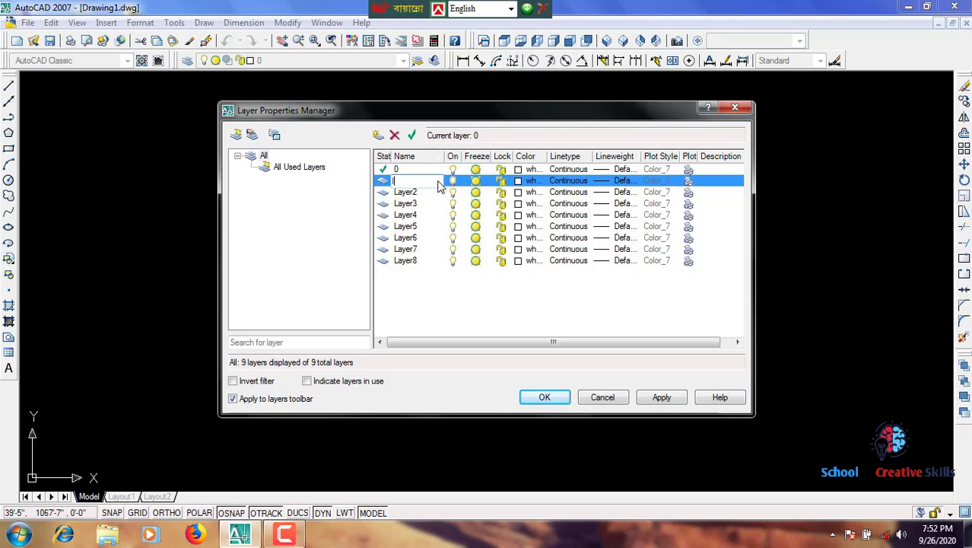
key("Return")
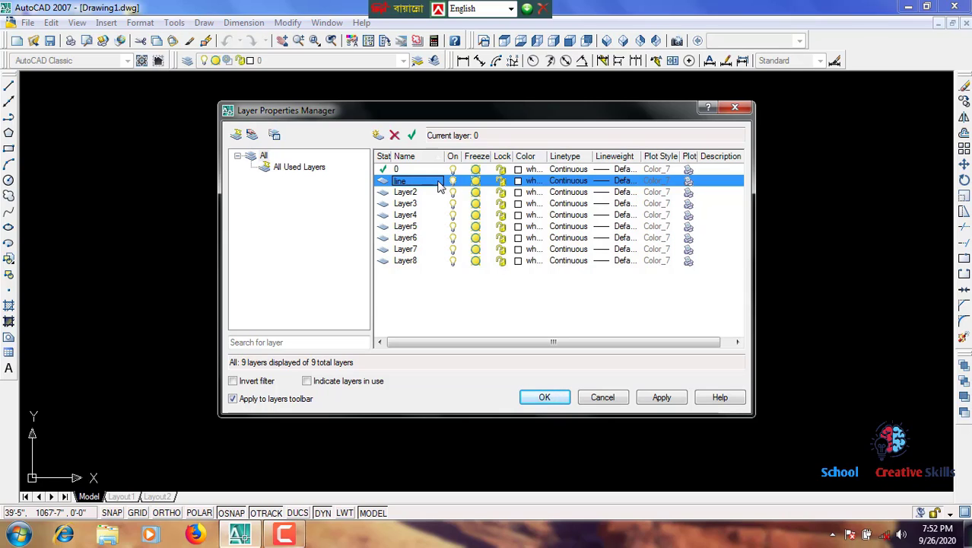
- Open the color selection for the line layer
left_click(519, 181)
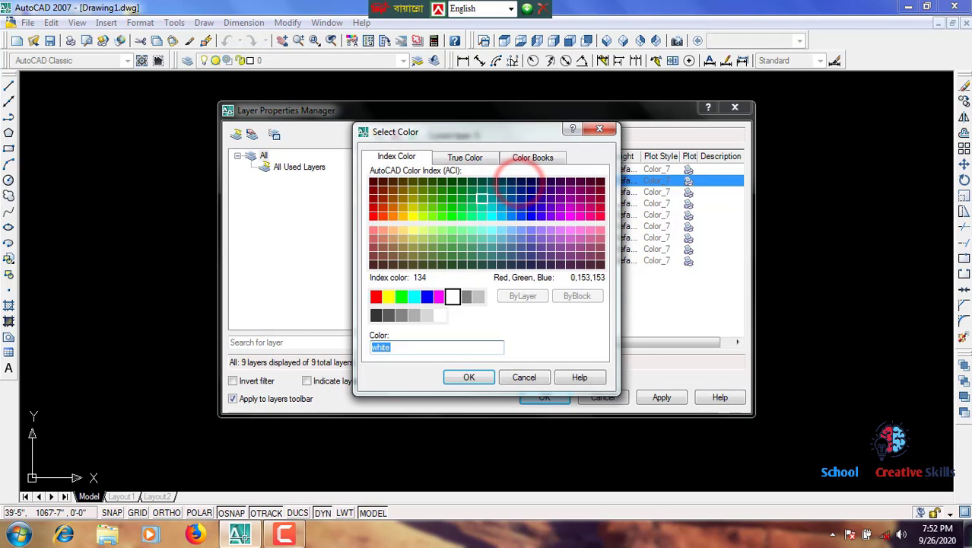
left_click(284, 535)
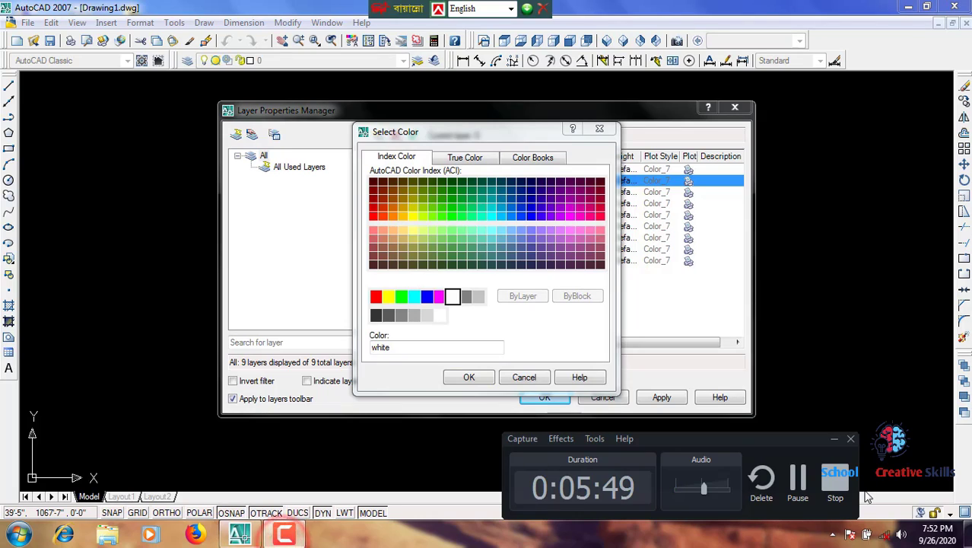
left_click(796, 476)
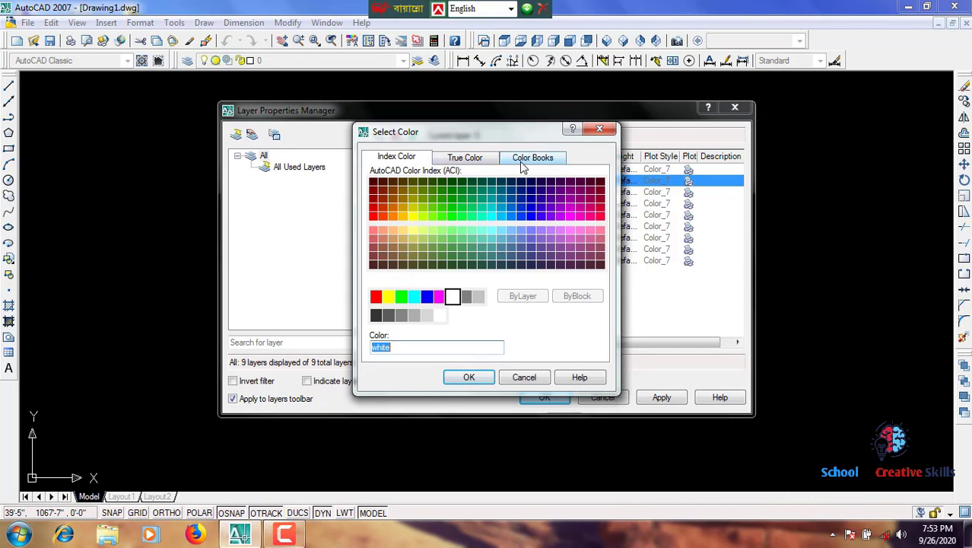
- Try the purple true color 119,40,215 for the line layer
left_click(472, 157)
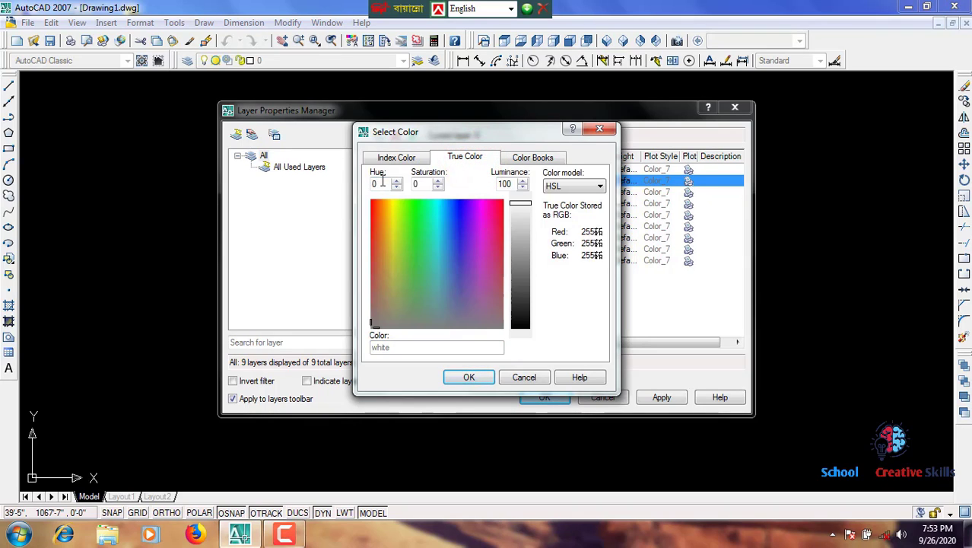
left_click(437, 185)
left_click(452, 259)
left_click(469, 237)
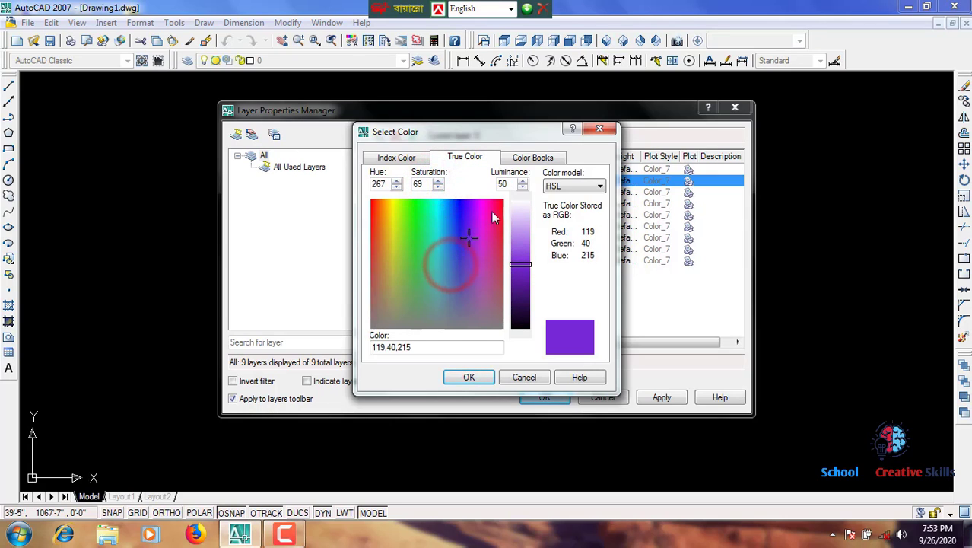
- Try swatches from the DIC COLOR GUIDE(R) color book for the line layer, ending on DIC 8
left_click(534, 160)
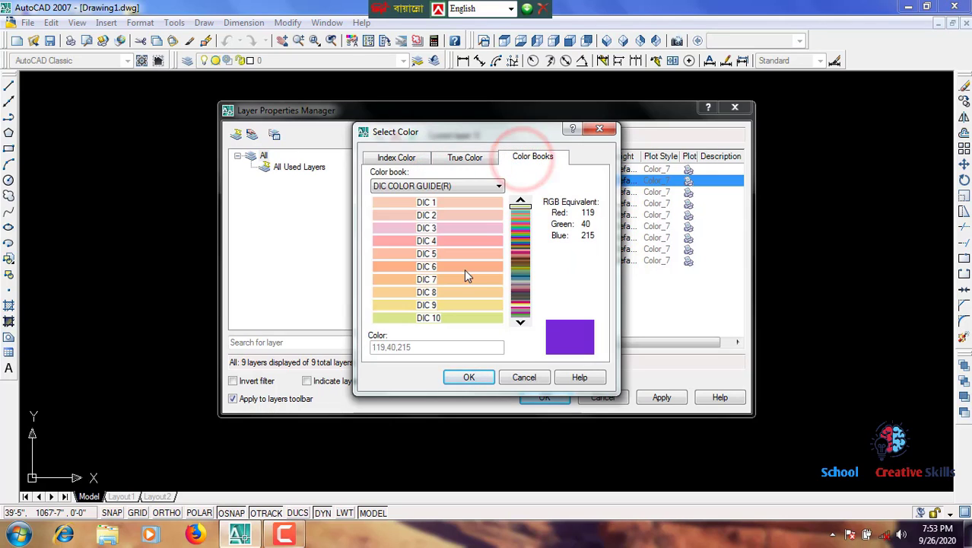
left_click(450, 240)
left_click(457, 265)
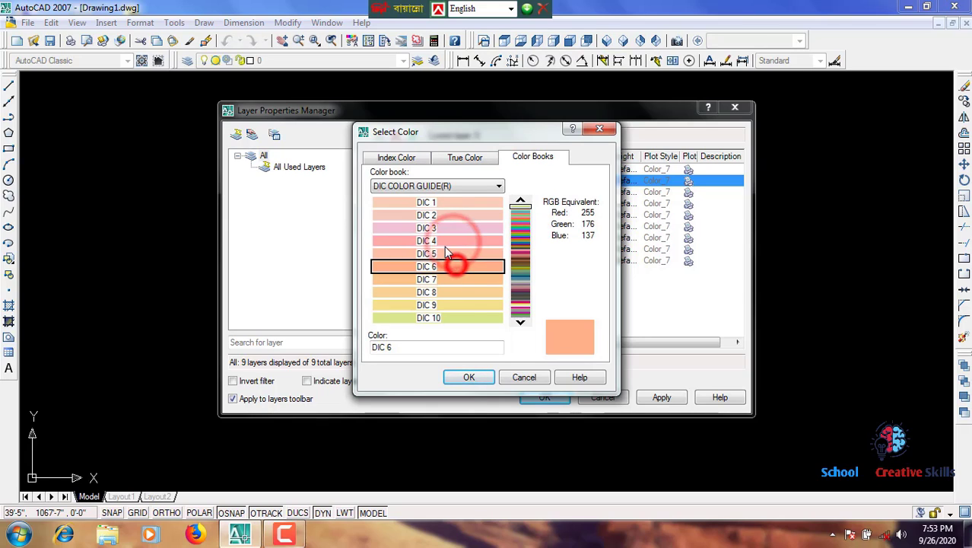
left_click(445, 243)
left_click(468, 294)
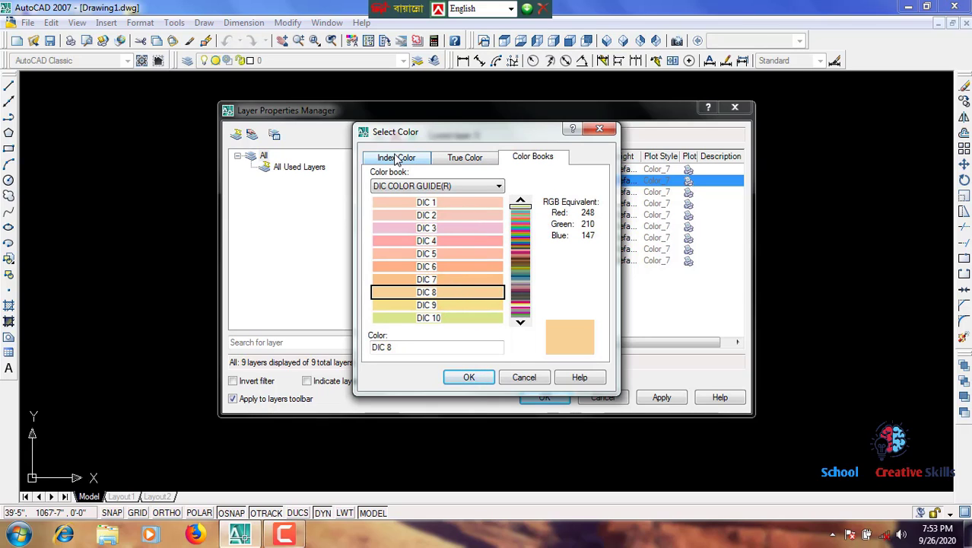
- Set the line layer's color to the standard index color blue
left_click(395, 156)
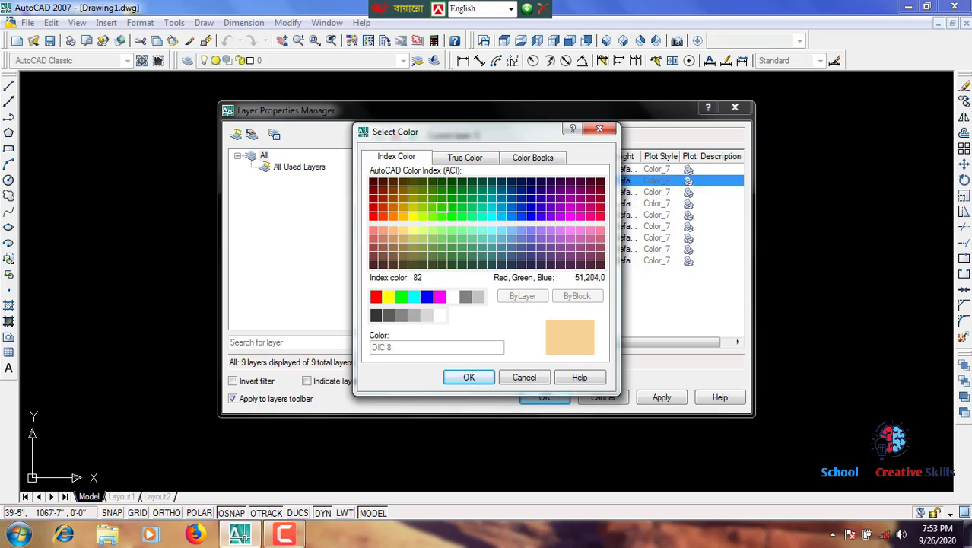
left_click(457, 160)
left_click(389, 155)
left_click(431, 296)
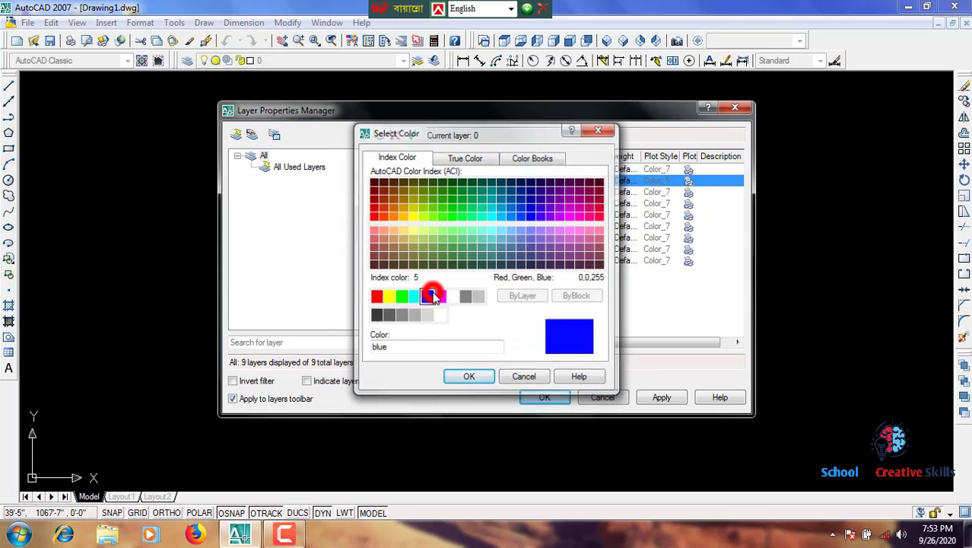
double_click(430, 295)
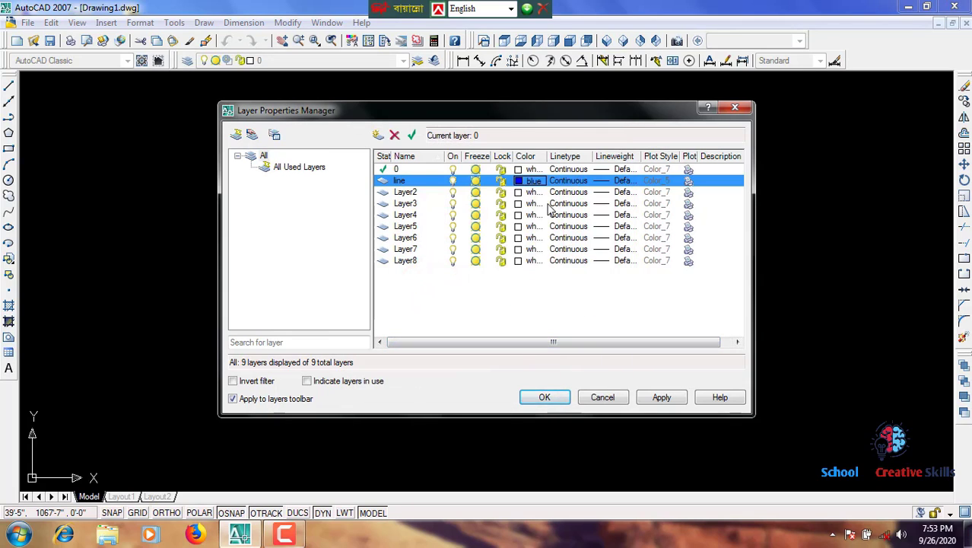
- Rename Layer2 as coloum, set its color to red and apply the layer changes
double_click(426, 192)
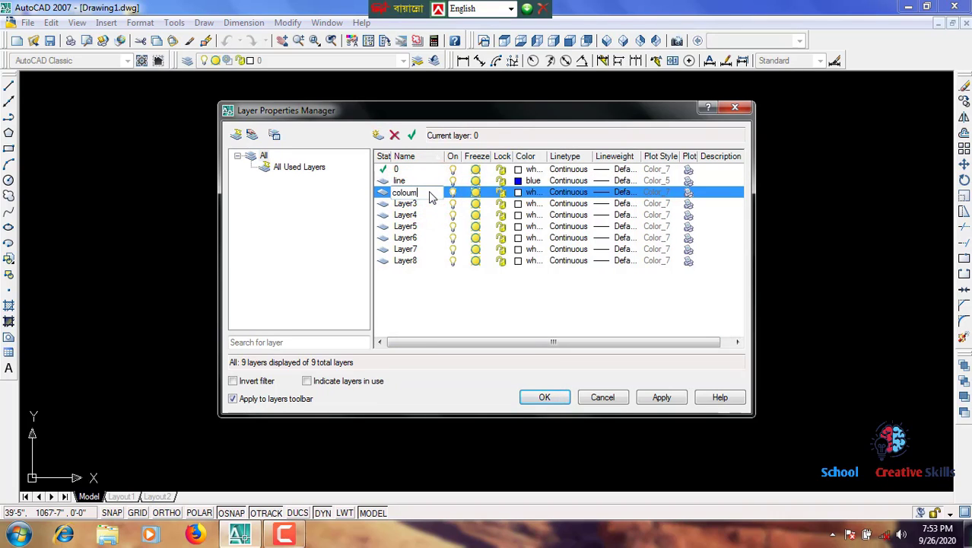
key("Return")
left_click(520, 192)
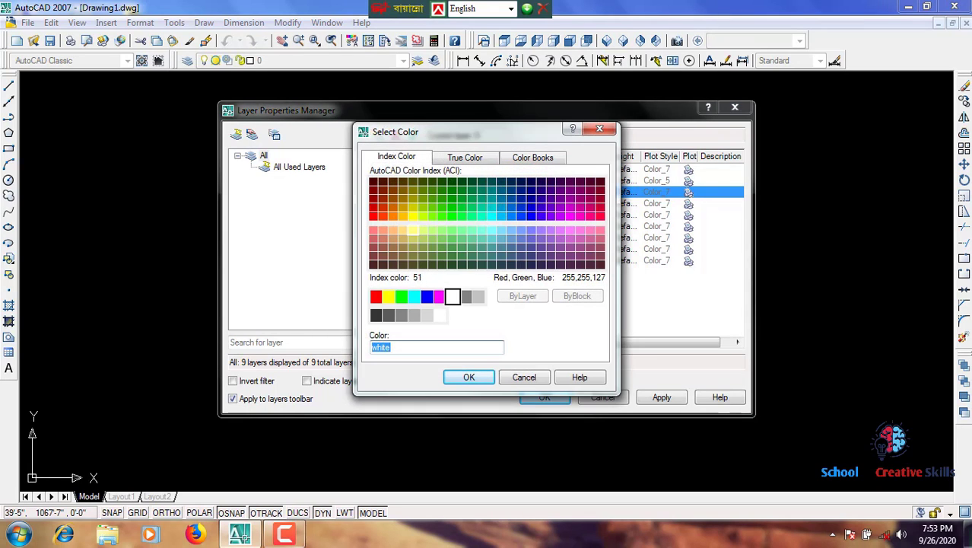
left_click(376, 296)
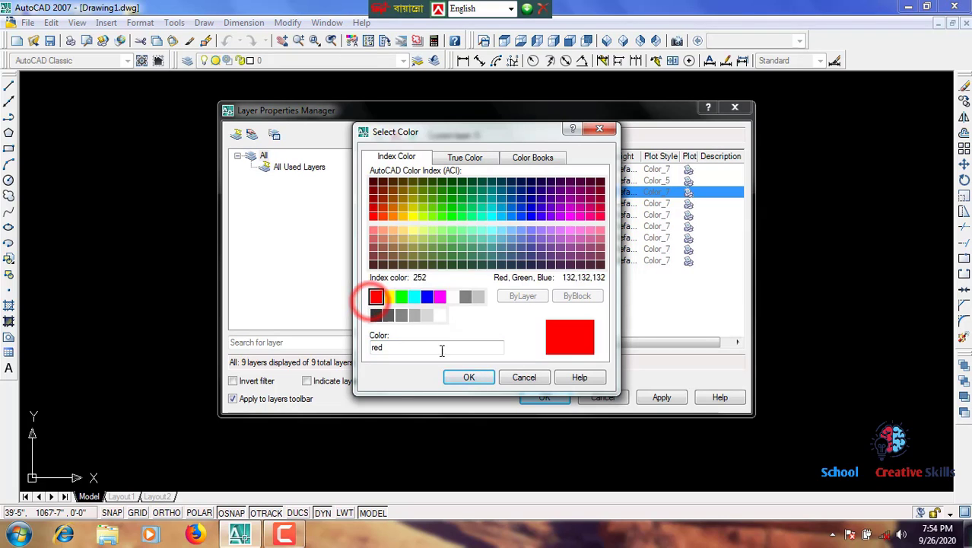
left_click(469, 380)
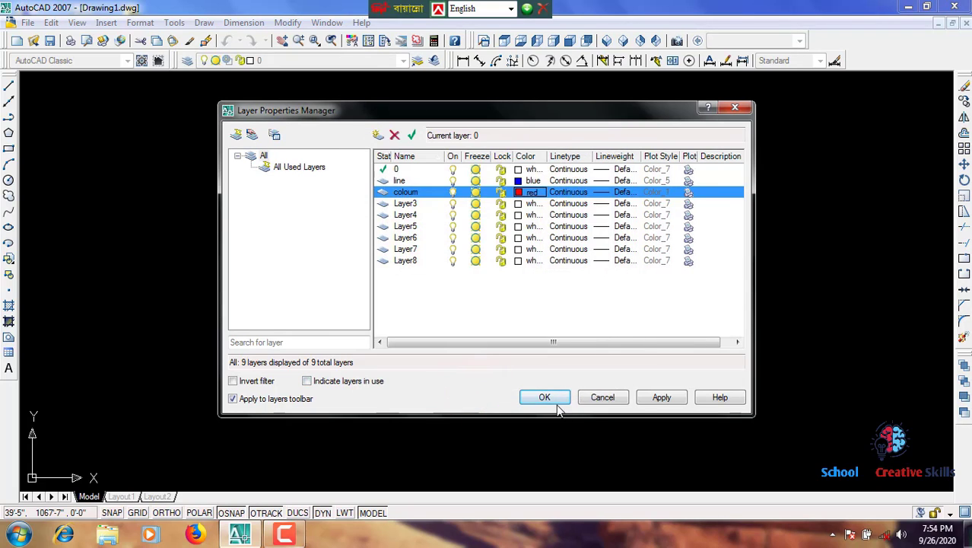
left_click(651, 397)
- Rename Layer3 as wall with index color 102, apply the changes and close the layer settings
left_click(414, 204)
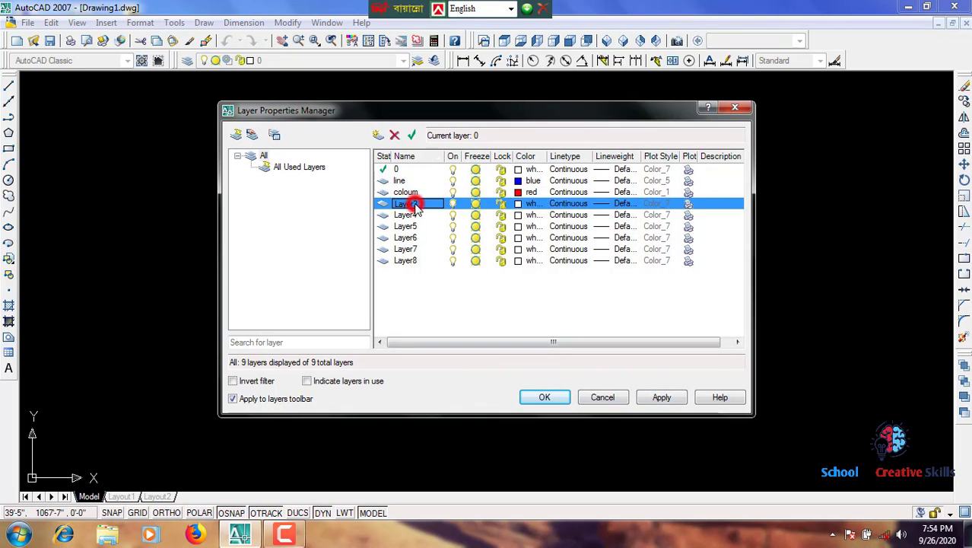
left_click(424, 203)
key("BackSpace")
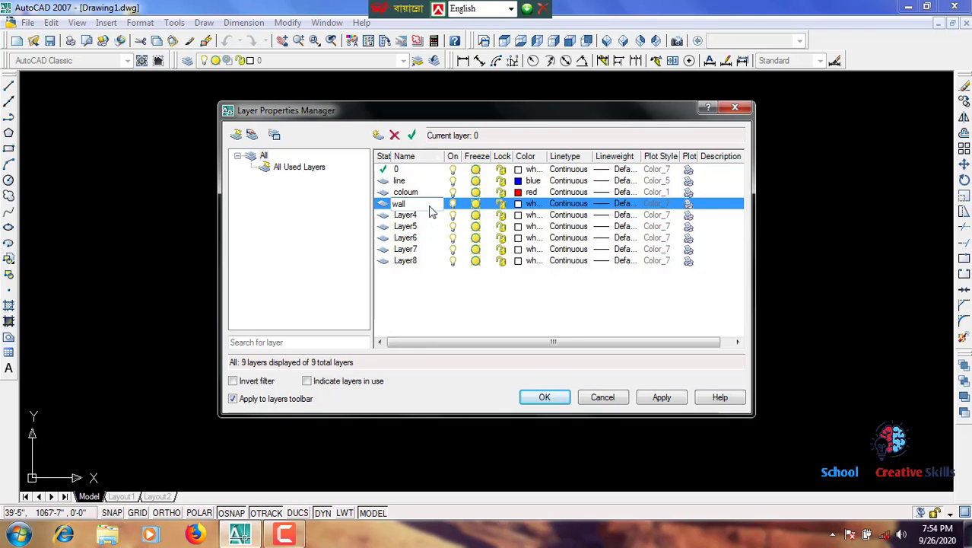
left_click(429, 206)
left_click(524, 206)
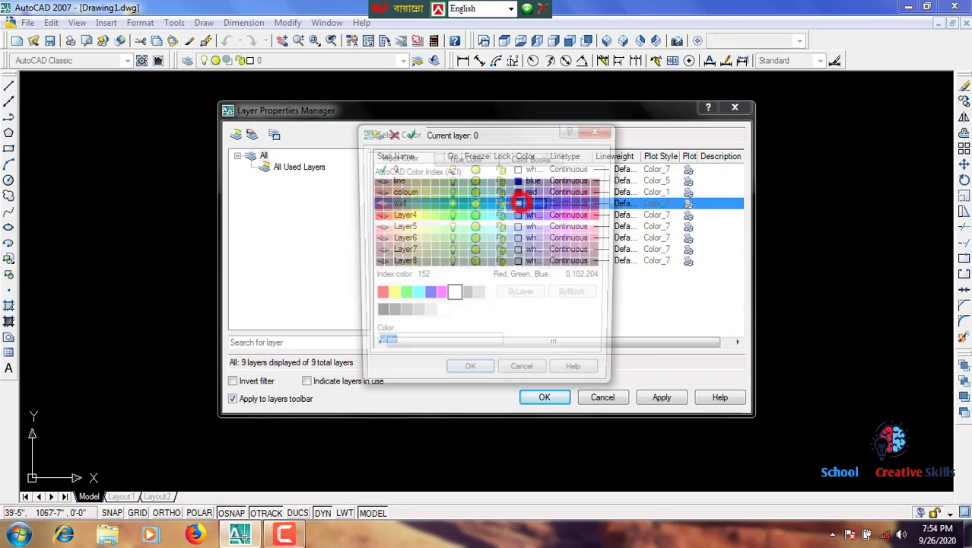
left_click(462, 206)
left_click(468, 377)
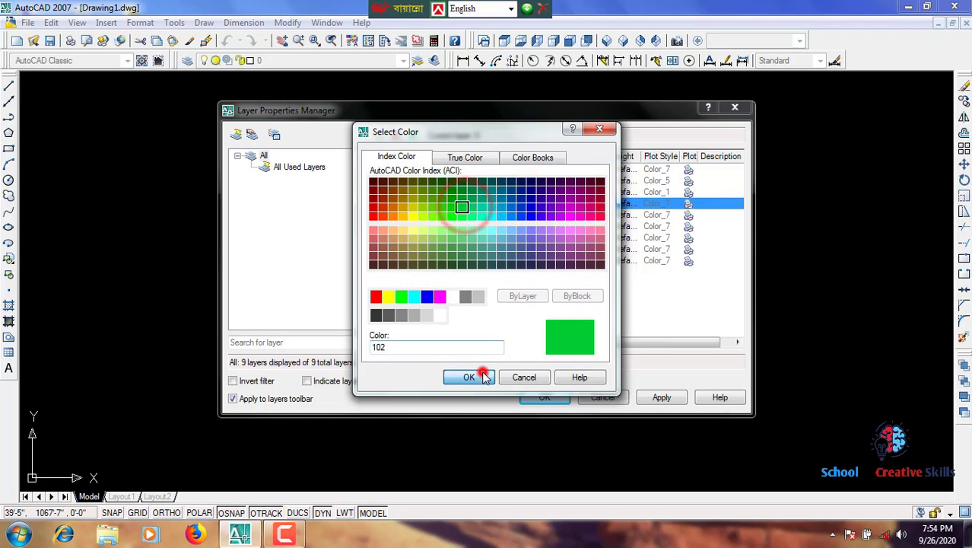
left_click(660, 398)
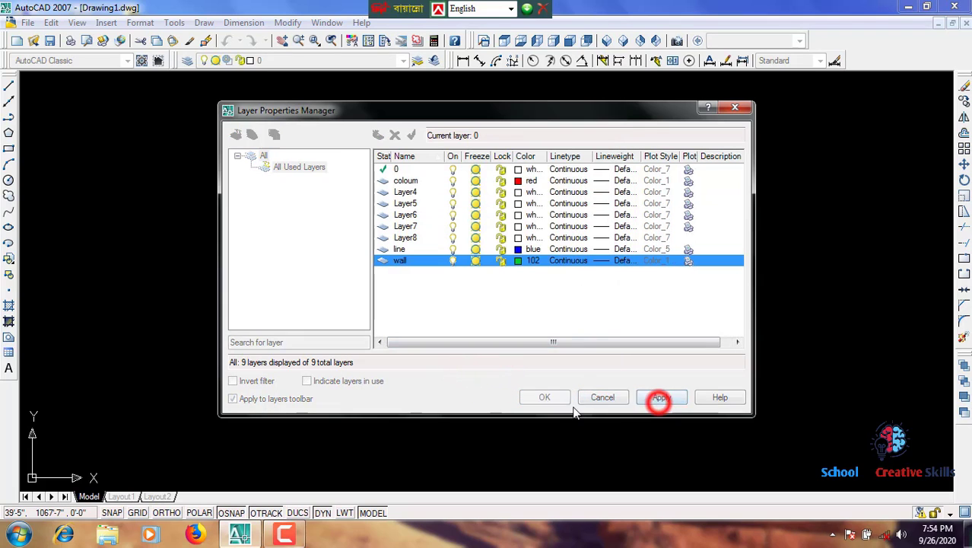
left_click(542, 398)
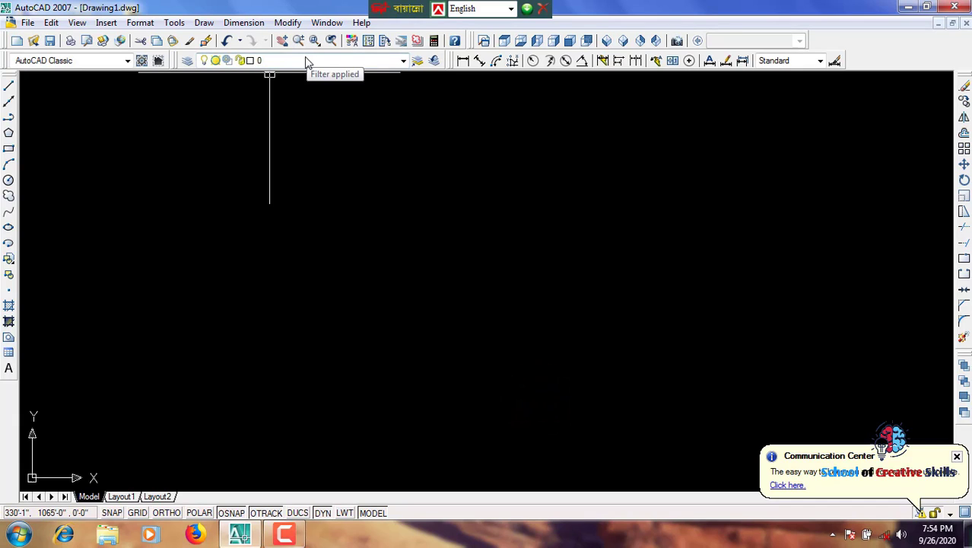
- Make the line layer current and draw three connected segments with Ortho on, forming a rectangle open on its left side
left_click(308, 60)
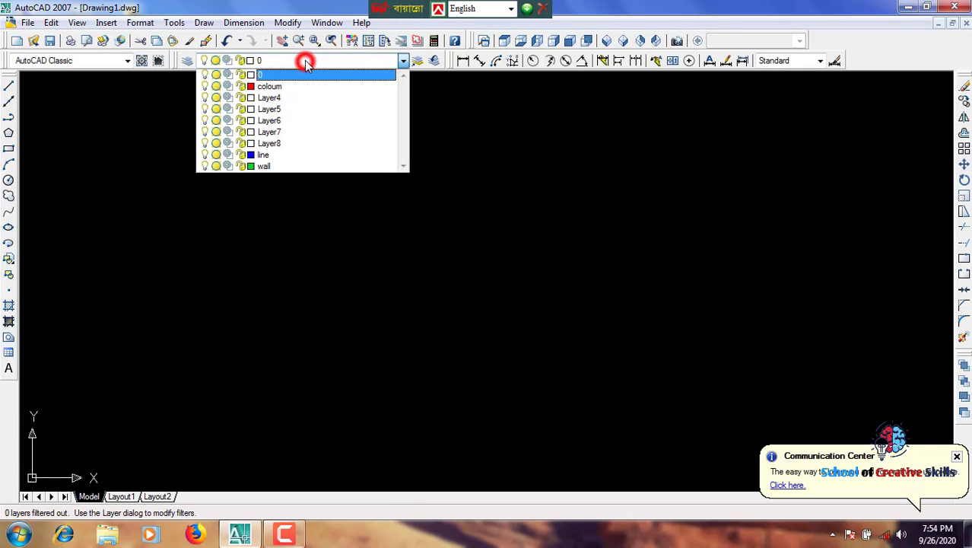
left_click(293, 155)
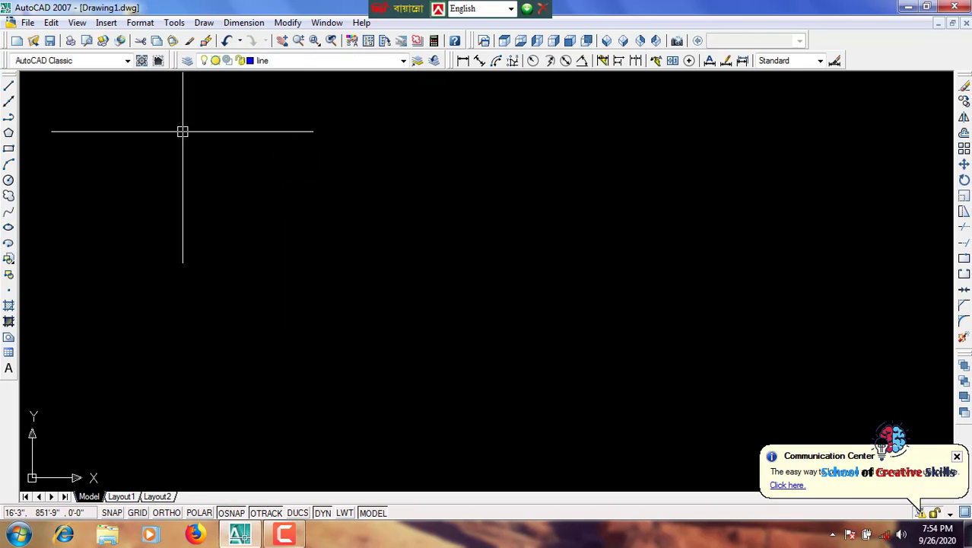
key("l")
key("Return")
left_click(179, 184)
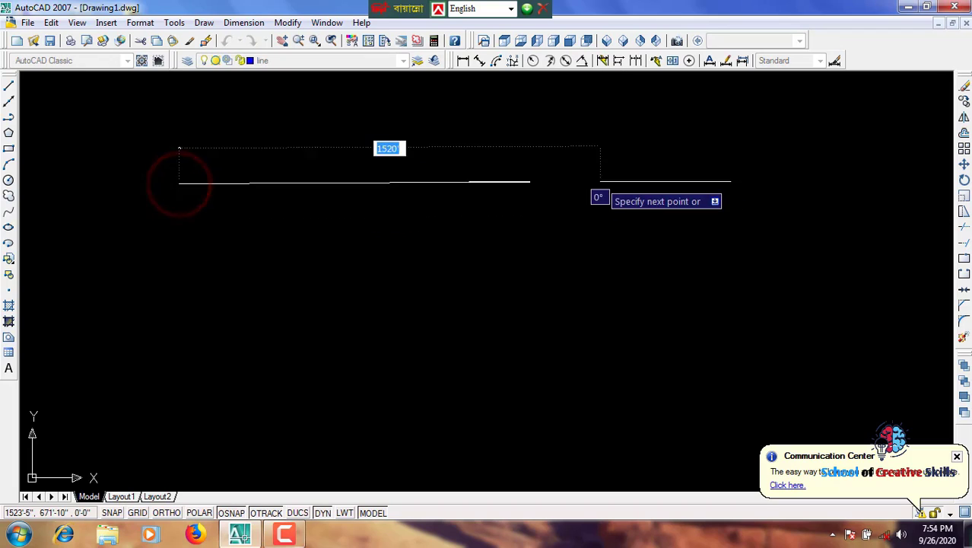
key("F8")
left_click(627, 215)
left_click(582, 324)
left_click(307, 285)
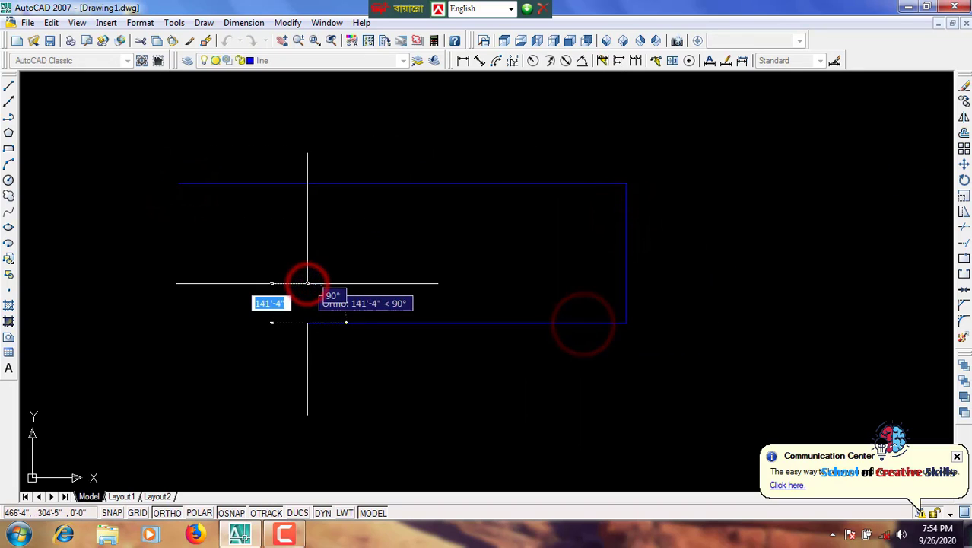
key("Escape")
left_click(323, 64)
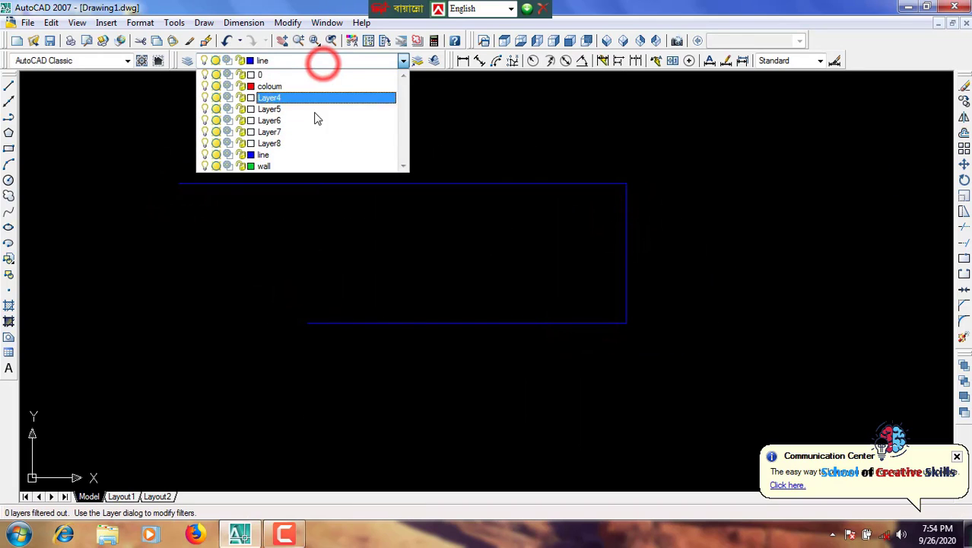
left_click(327, 60)
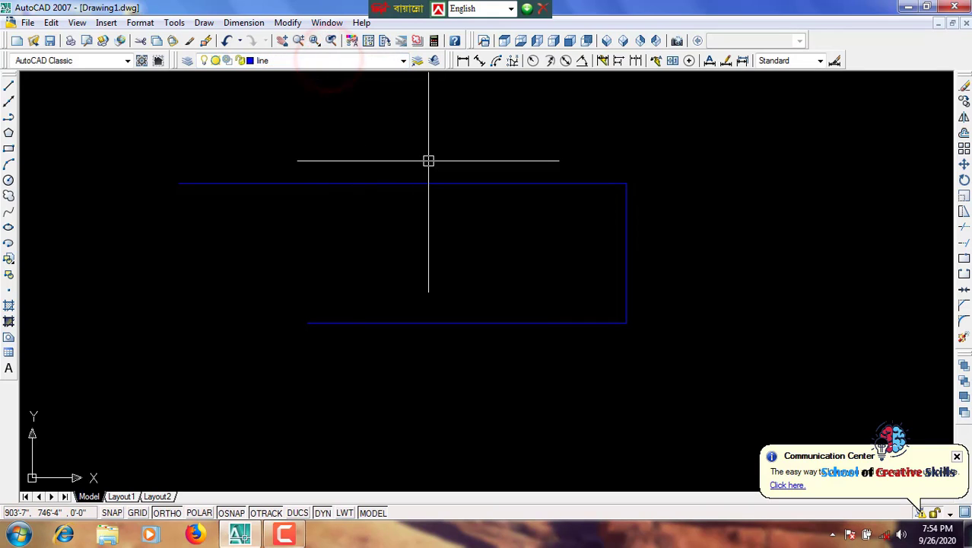